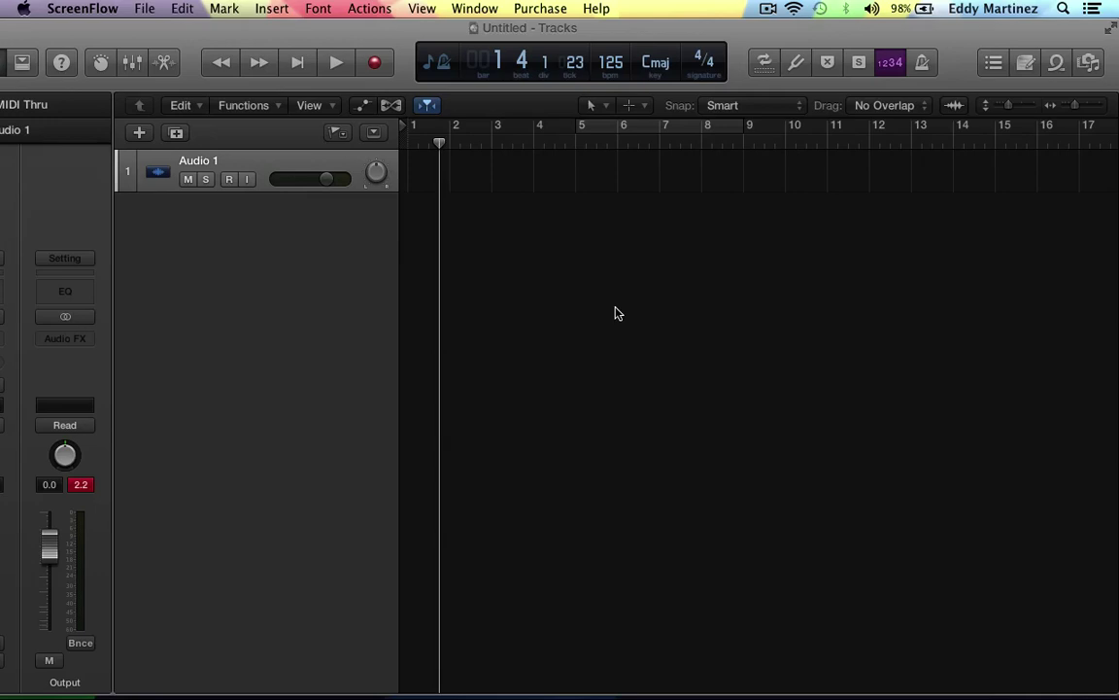
- Show the Apple Loops browser and reset the Synths keyword filter to list all 18254 loops
click(1055, 64)
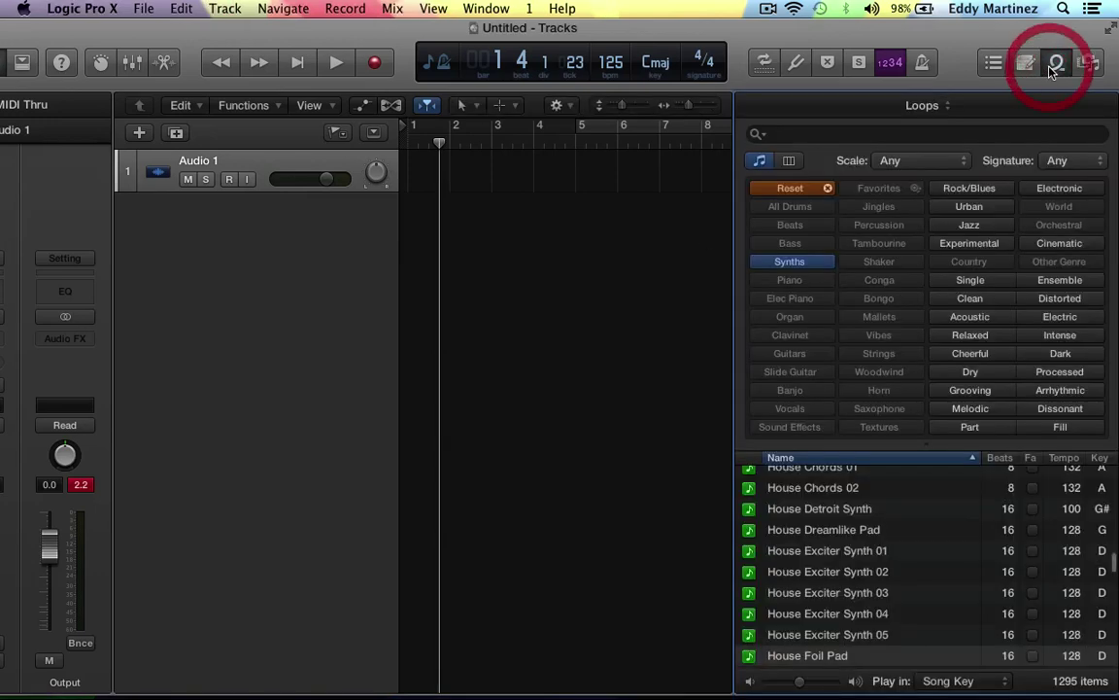
click(790, 188)
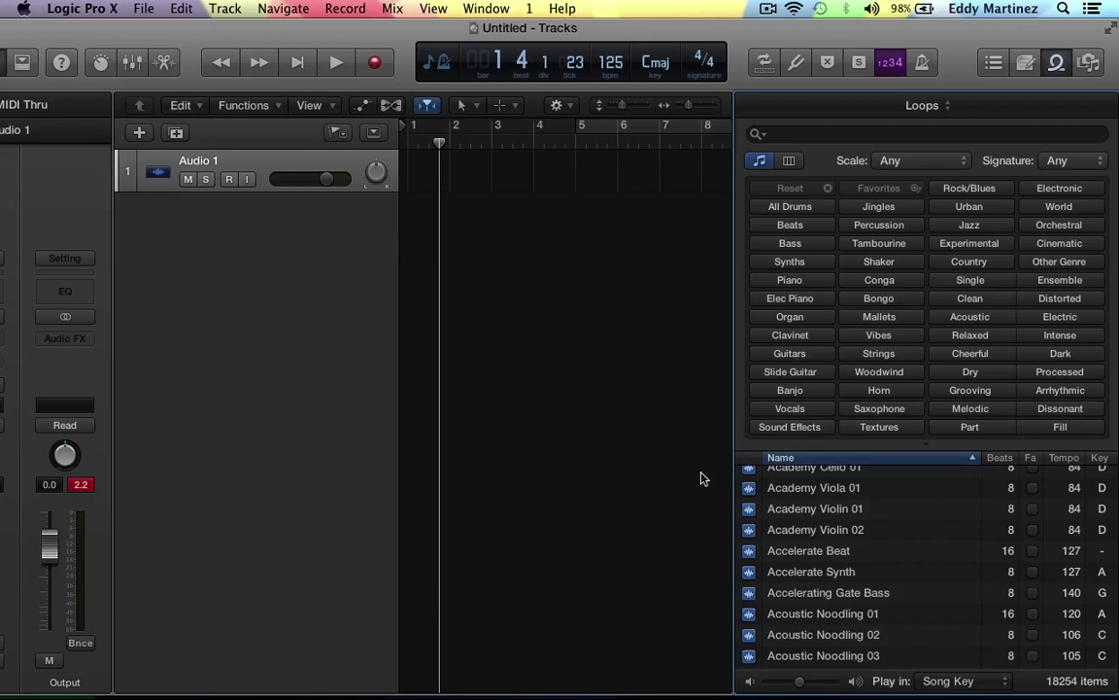
- Scroll to the top of the loop list and audition the 12 Bar Blues Bass loop
scroll(827, 513, up, 4)
scroll(827, 513, up, 1)
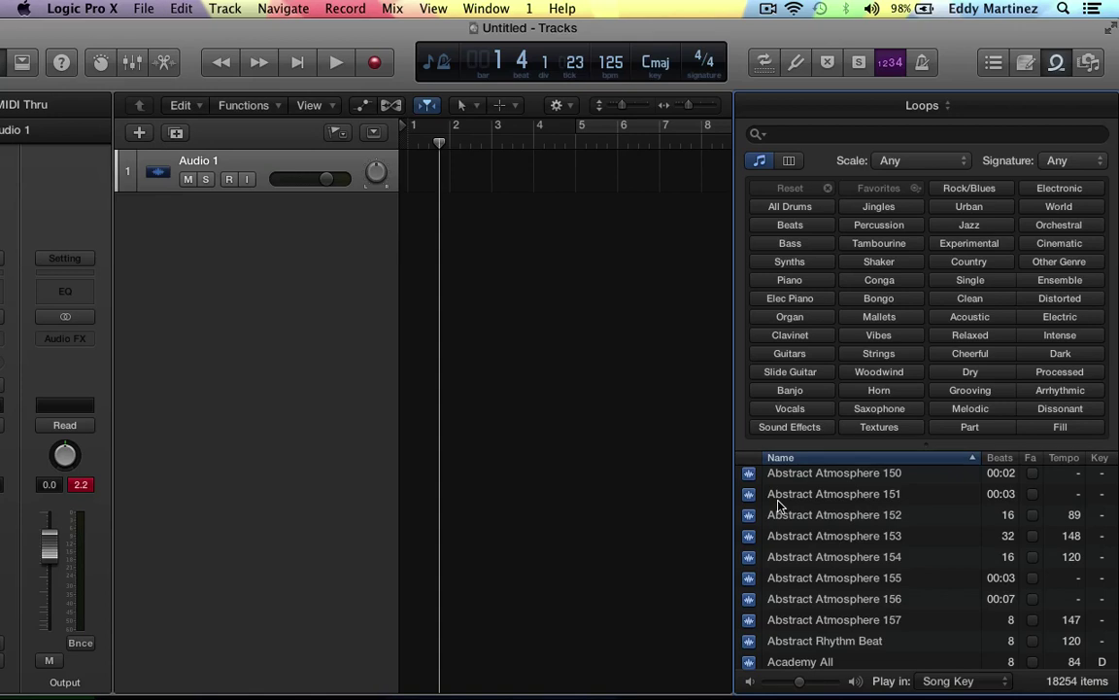
scroll(777, 504, down, 20)
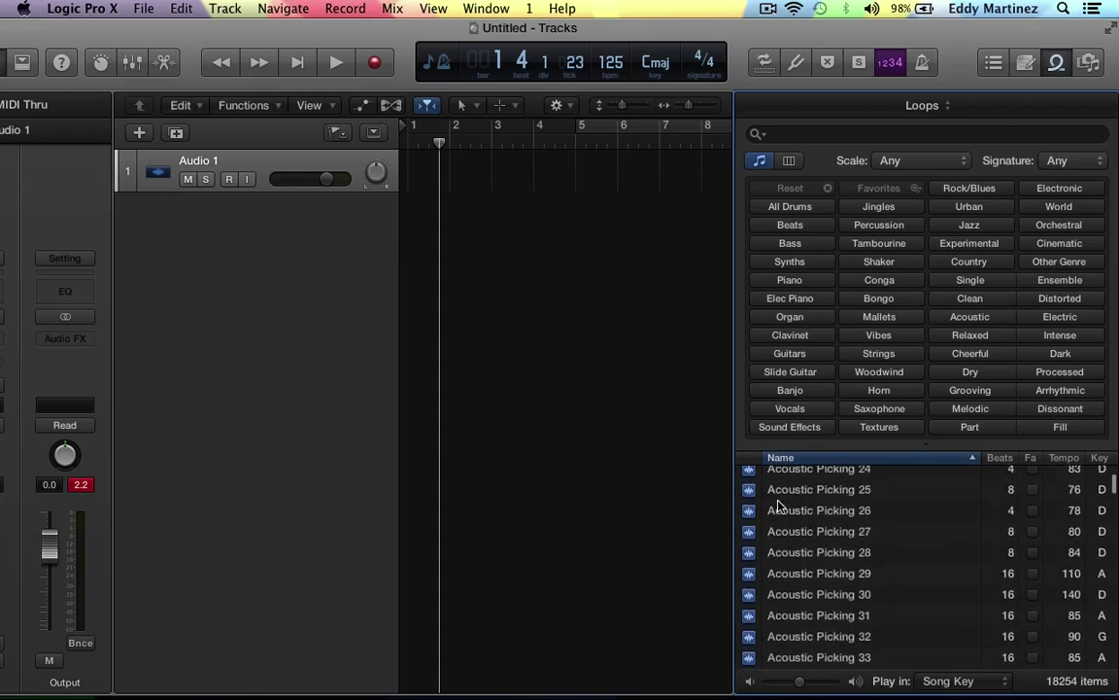
scroll(777, 505, down, 5)
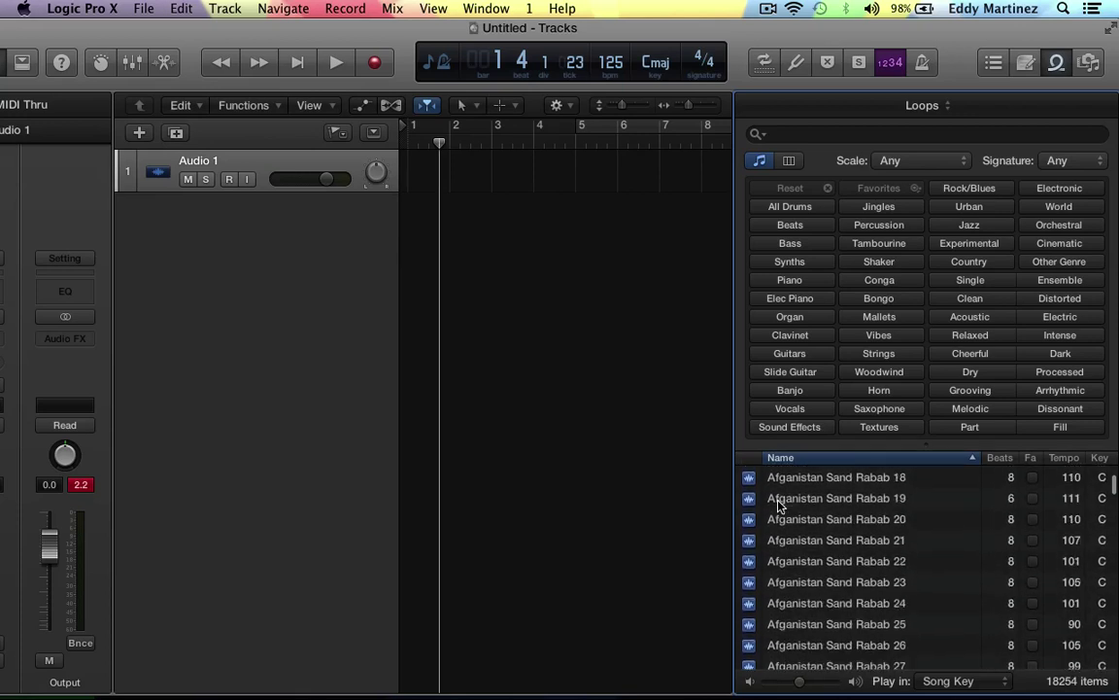
scroll(777, 505, up, 15)
scroll(777, 505, up, 15)
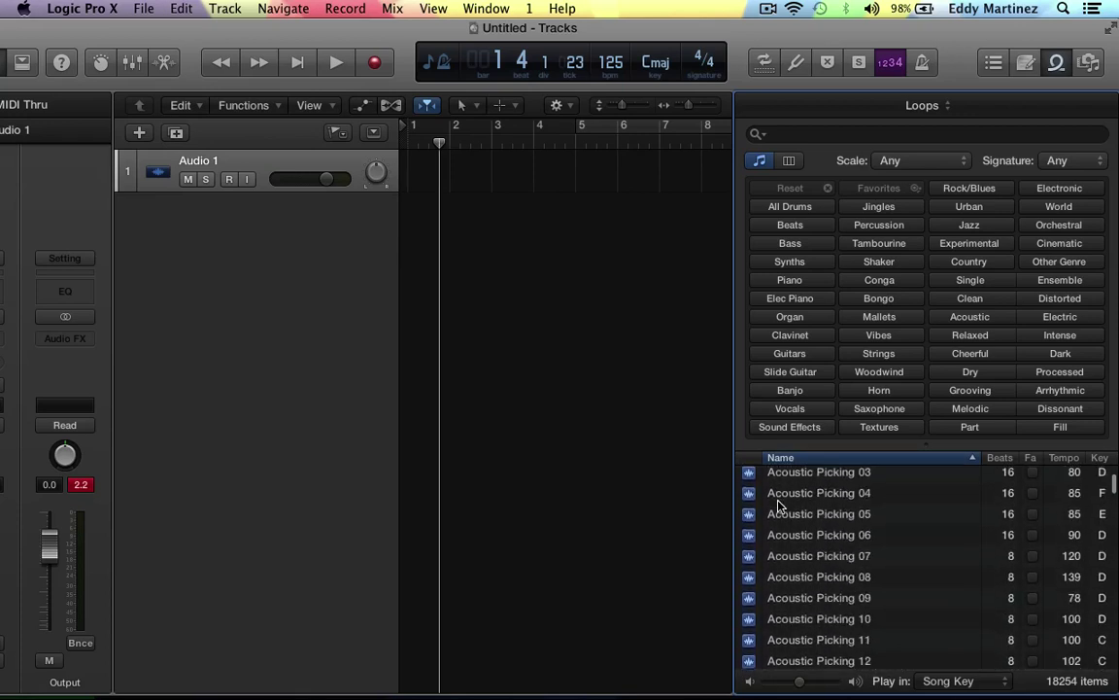
scroll(778, 505, down, 3)
scroll(777, 504, up, 20)
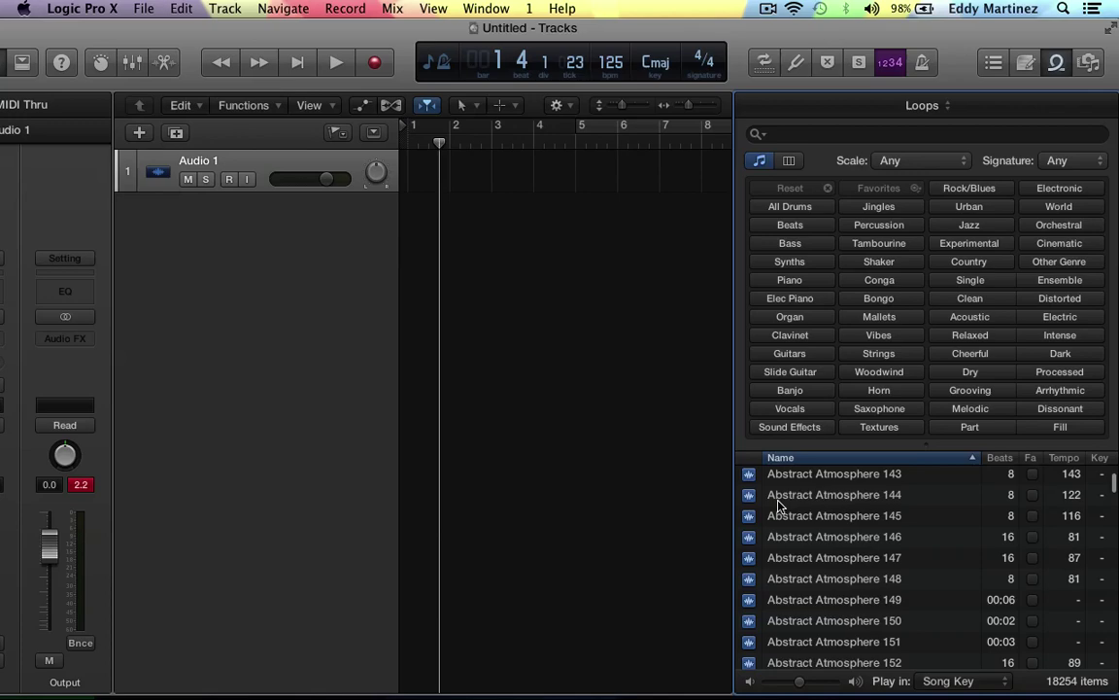
scroll(778, 504, up, 15)
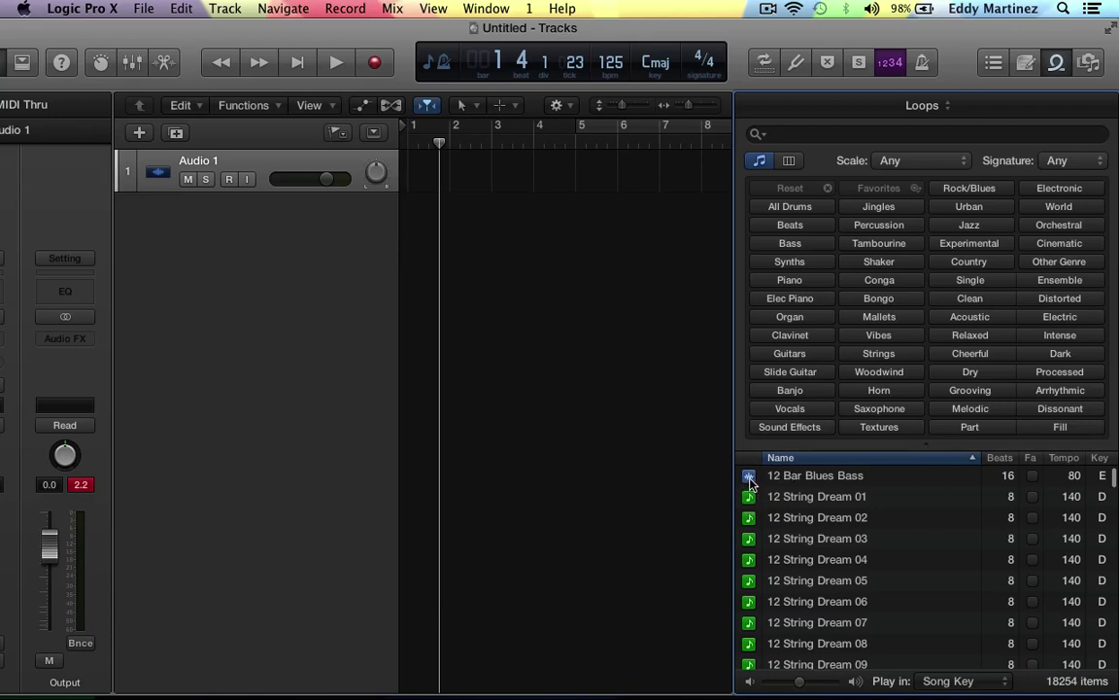
click(749, 476)
- Filter loops to All Drums and drop 2-Step Flatland Beat 01 onto a new track at bar 1
scroll(824, 507, down, 5)
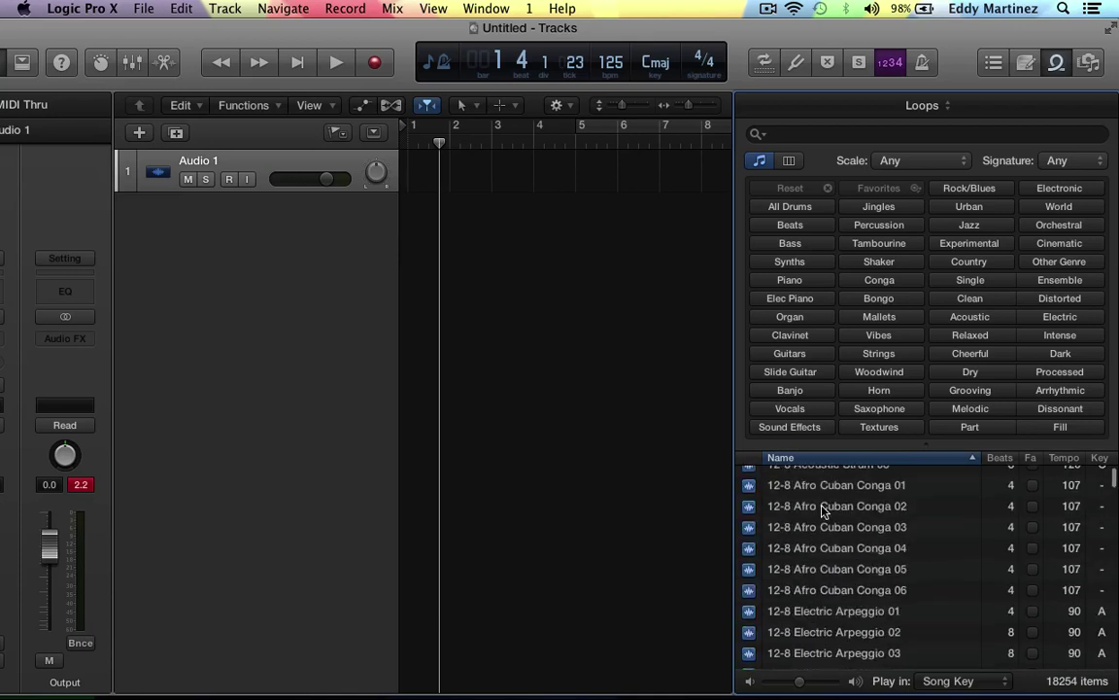
click(777, 208)
scroll(834, 604, up, 2)
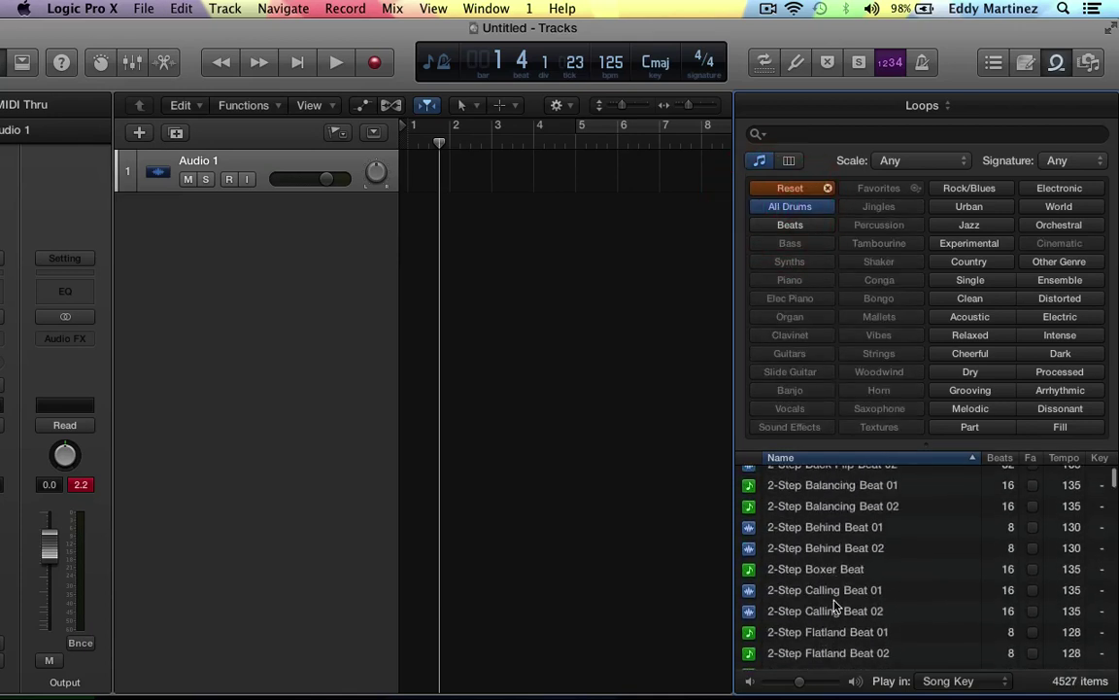
scroll(833, 607, down, 1)
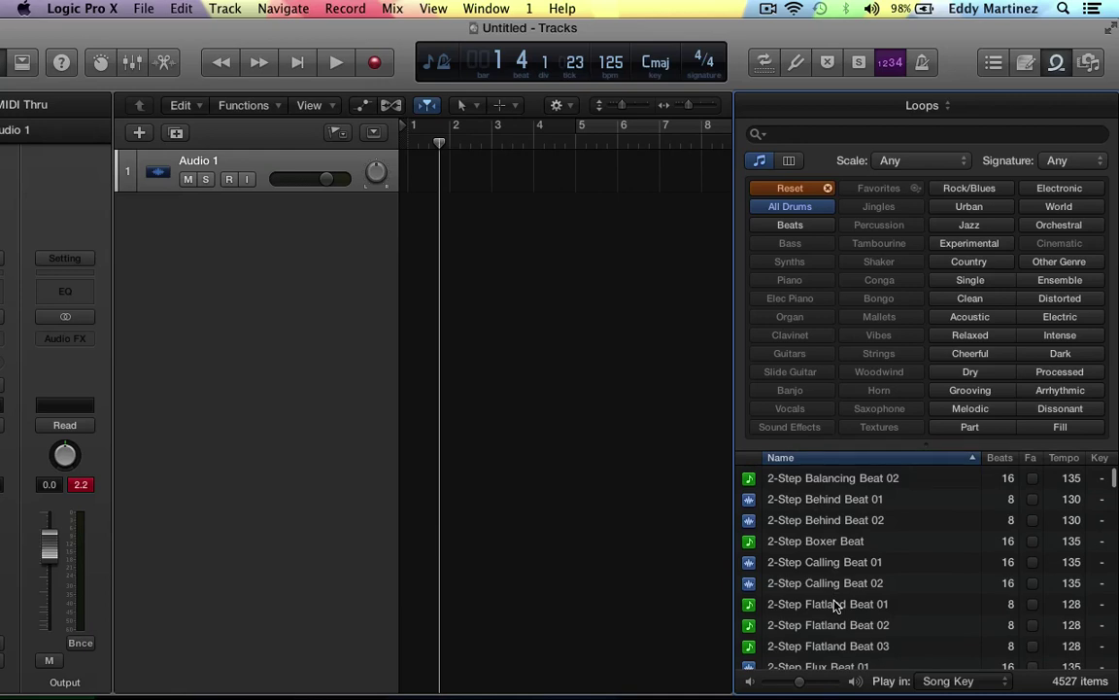
scroll(834, 604, down, 3)
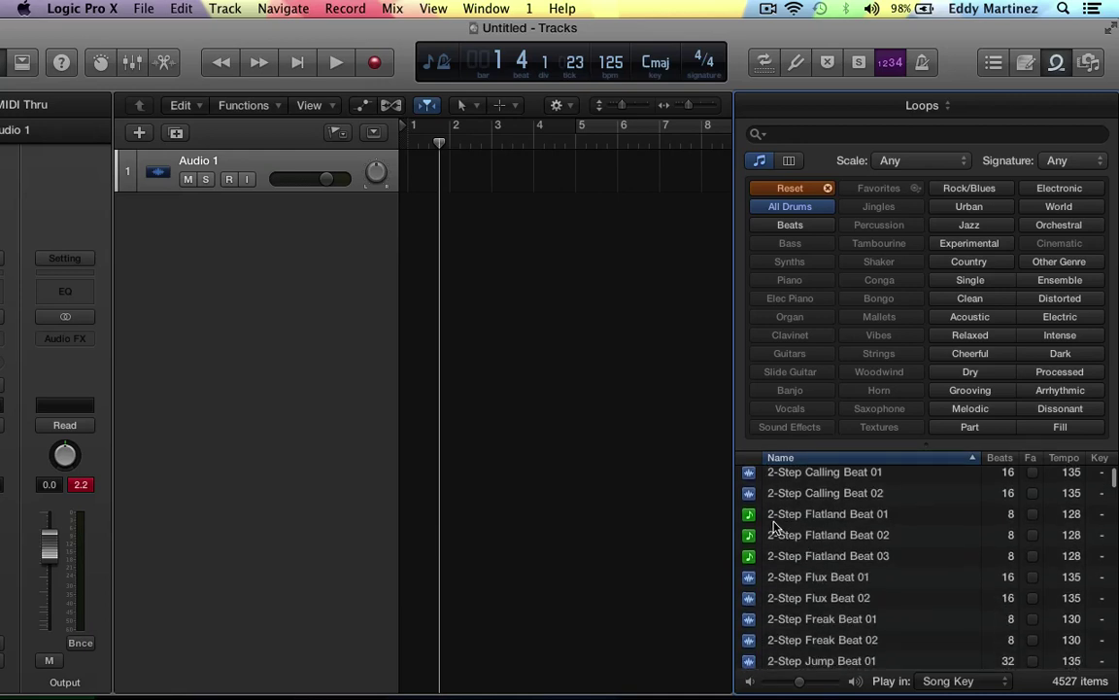
scroll(810, 515, up, 2)
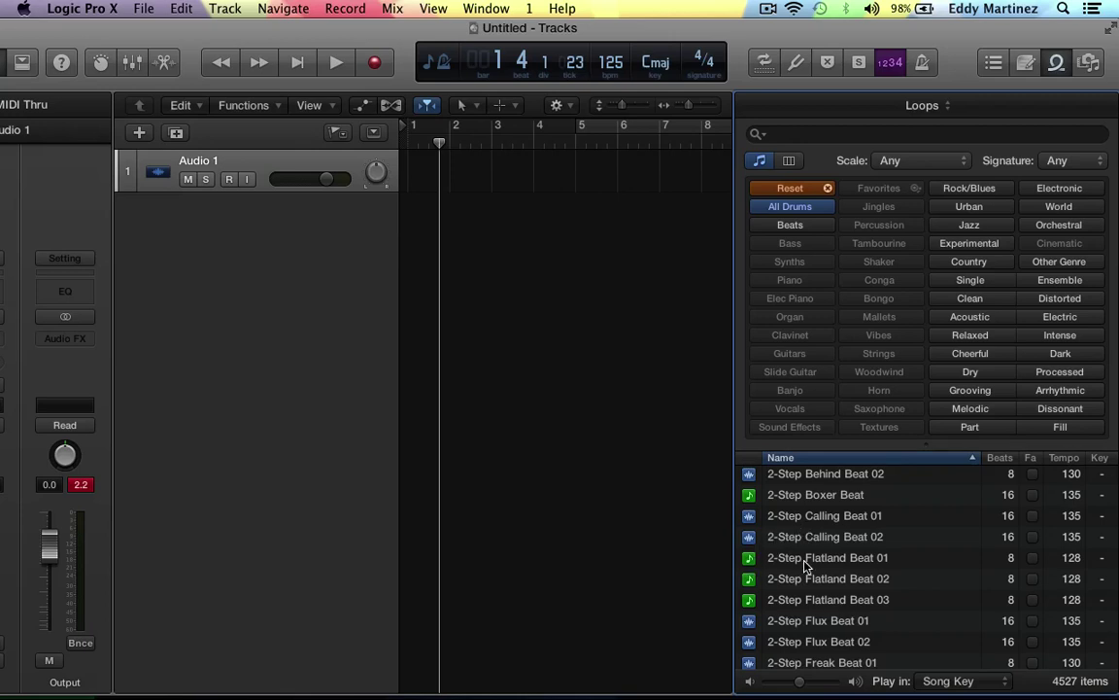
click(750, 560)
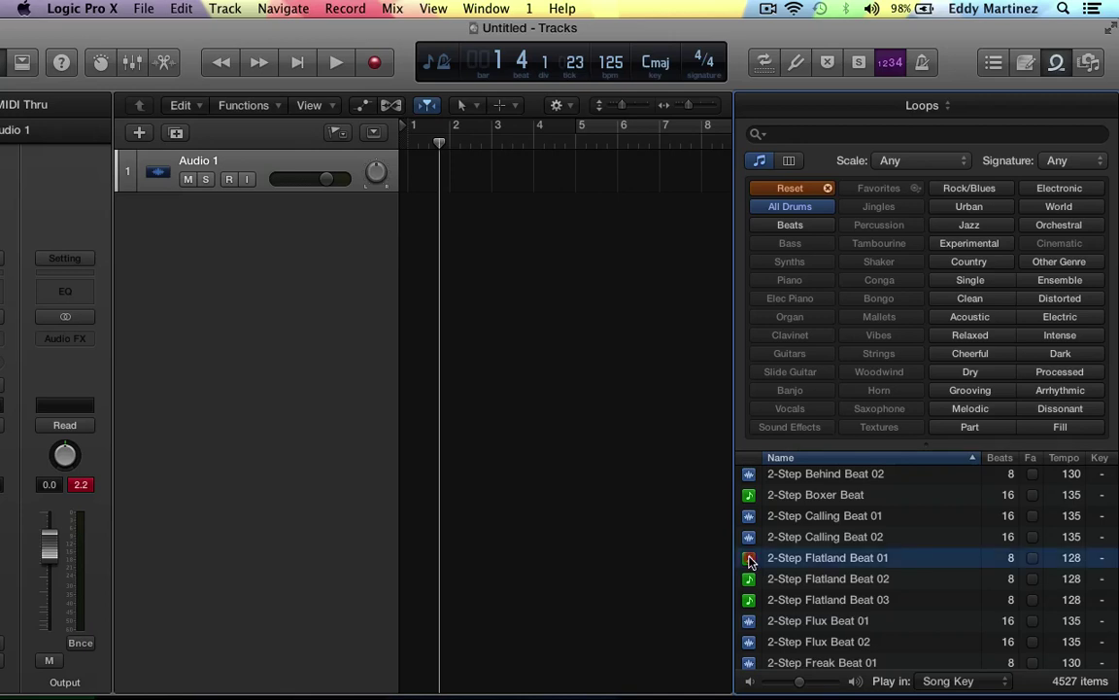
drag(749, 559, 414, 220)
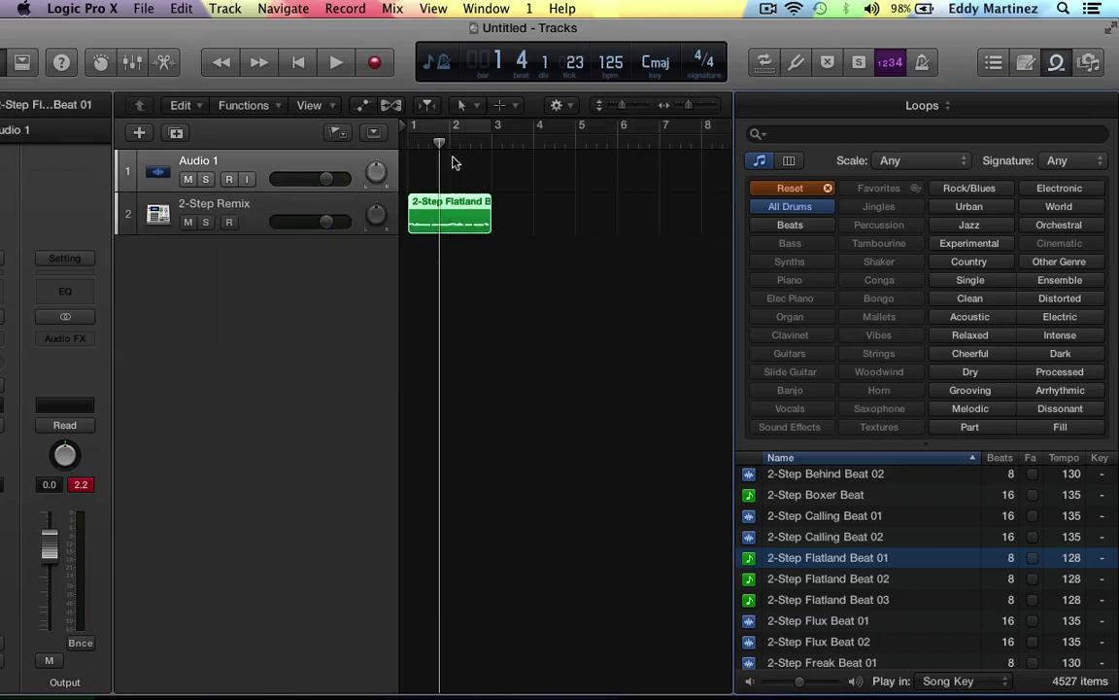
- Loop the Flatland Beat 01 region out to bar 5 and add 2-Step Flatland Beat 02 after it
click(469, 375)
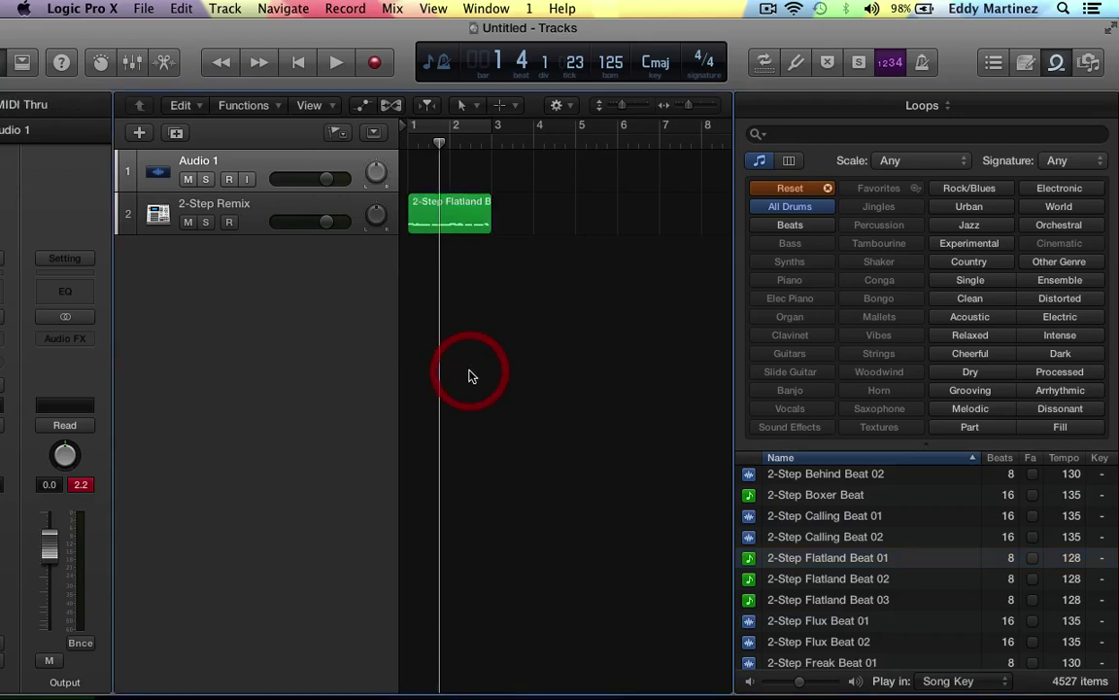
key(Return)
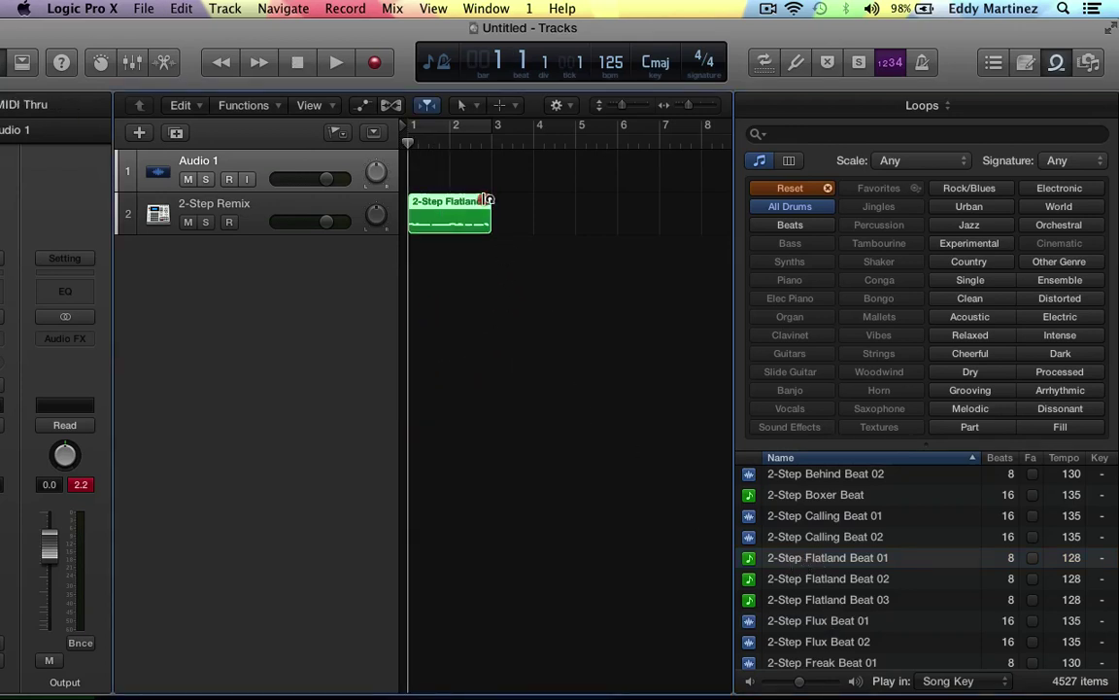
drag(491, 196, 573, 202)
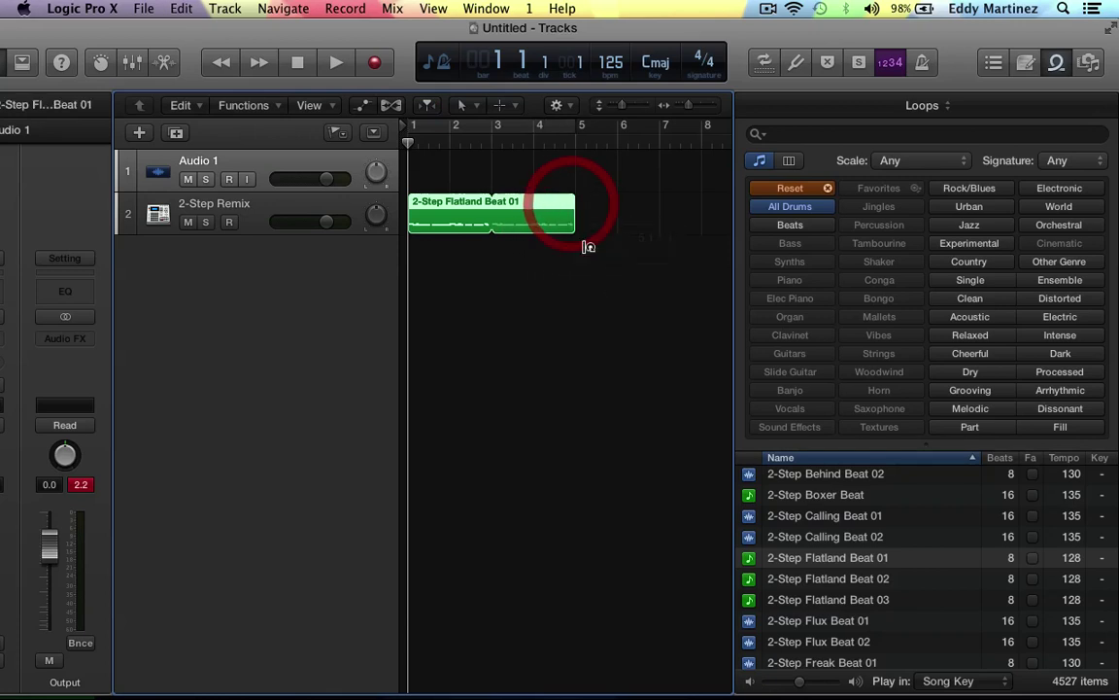
click(789, 581)
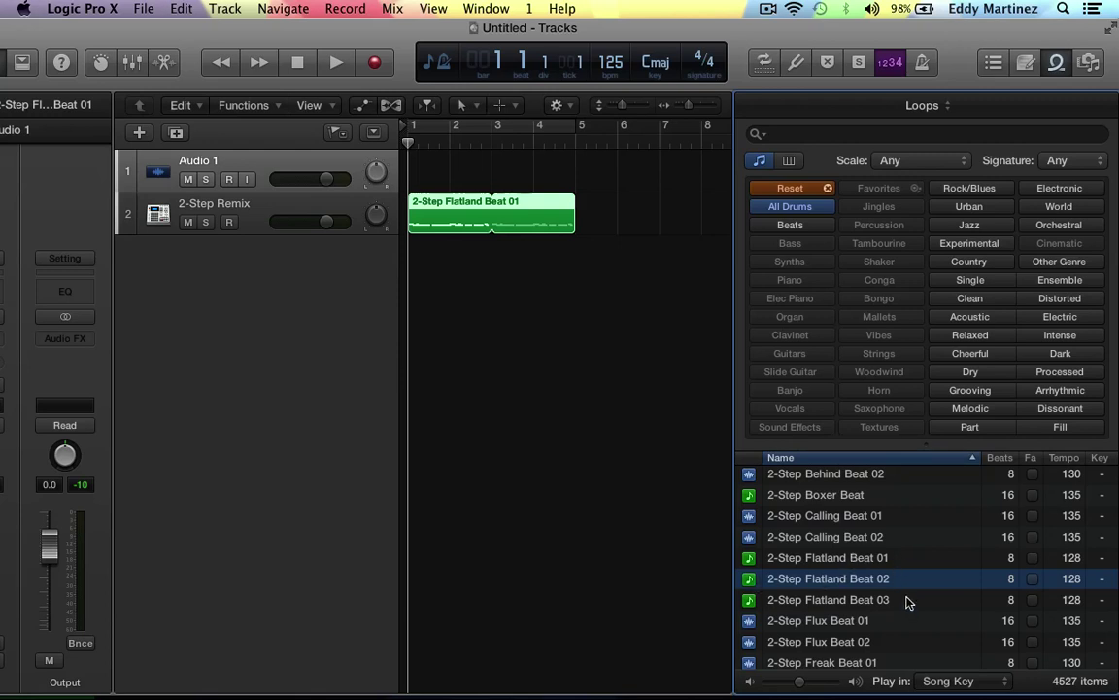
drag(748, 579, 703, 212)
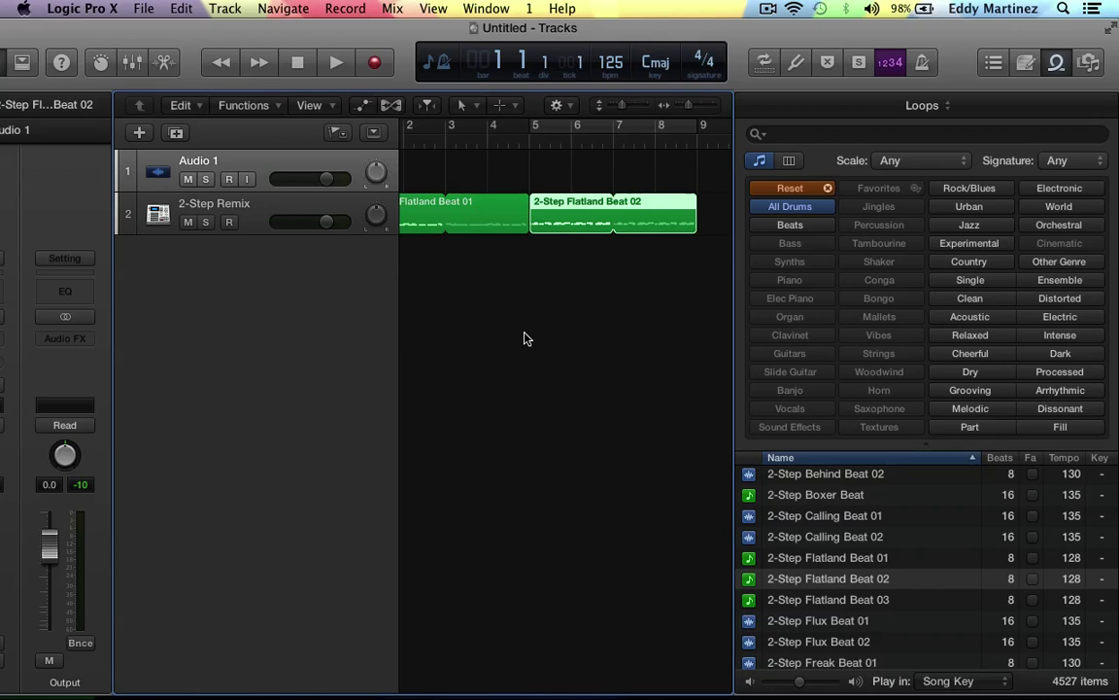
- Clear the drum filter, switch to the Synths keyword, and scroll to the Dance Floor Pattern loops
click(785, 193)
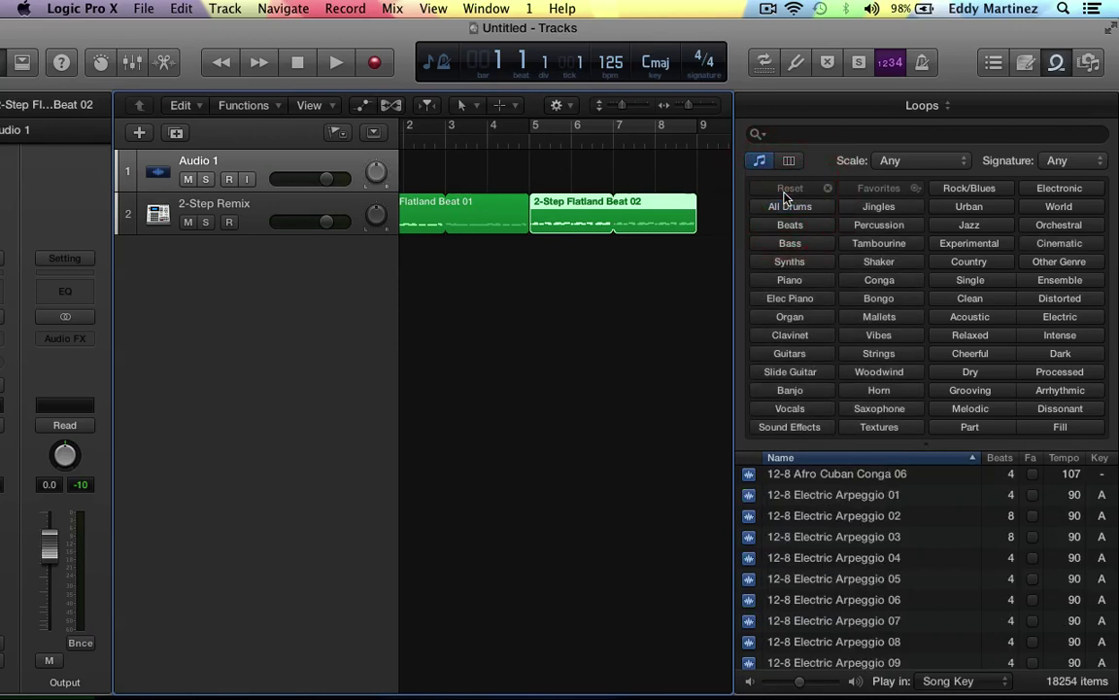
key(Return)
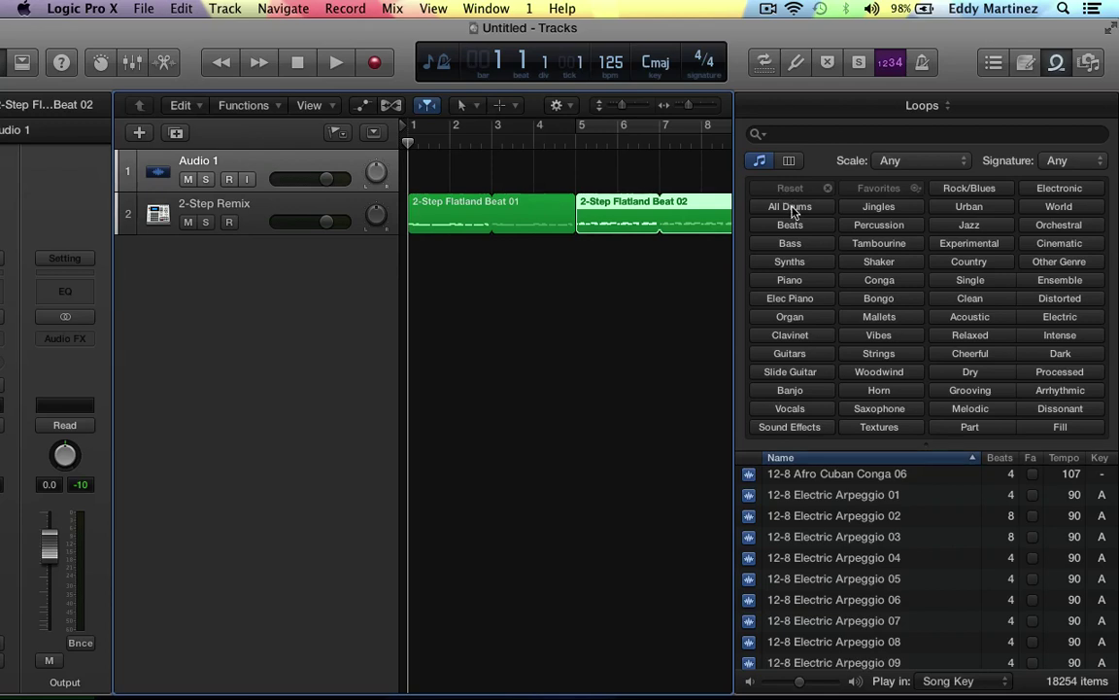
click(790, 261)
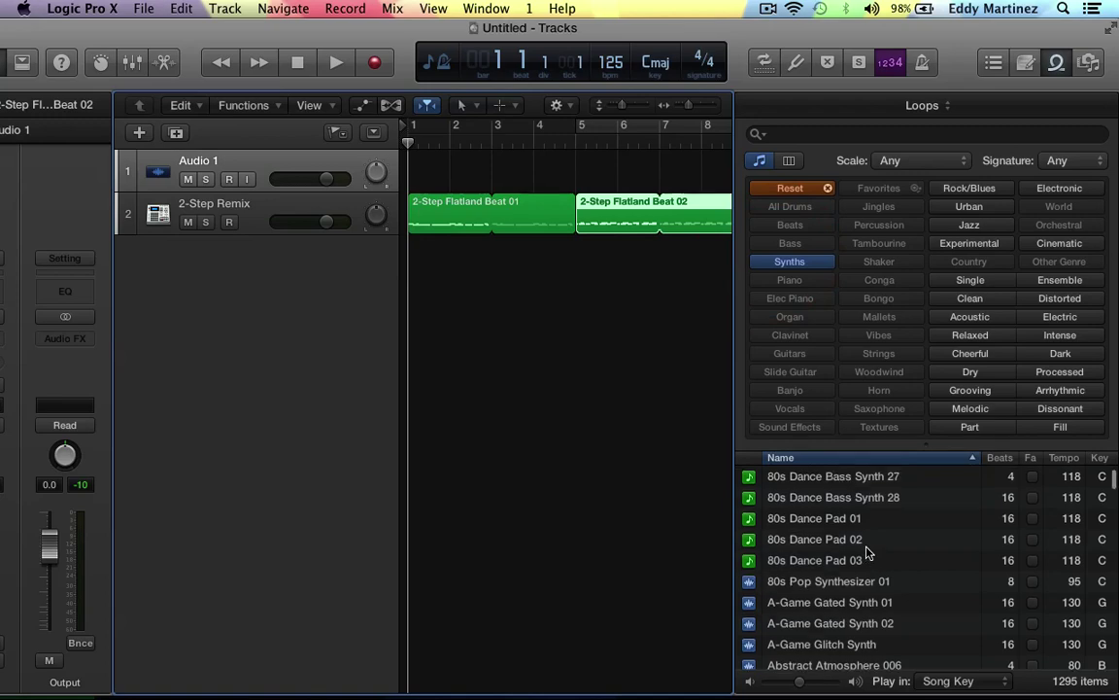
scroll(868, 553, up, 4)
scroll(867, 553, up, 8)
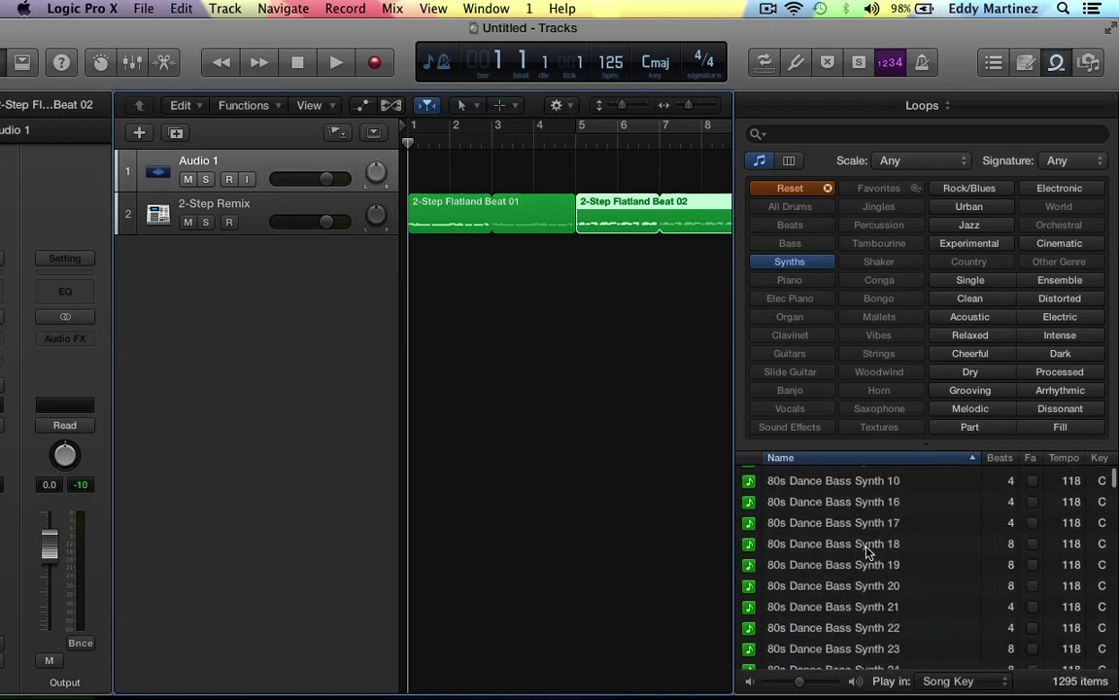
scroll(868, 551, up, 5)
scroll(868, 552, down, 15)
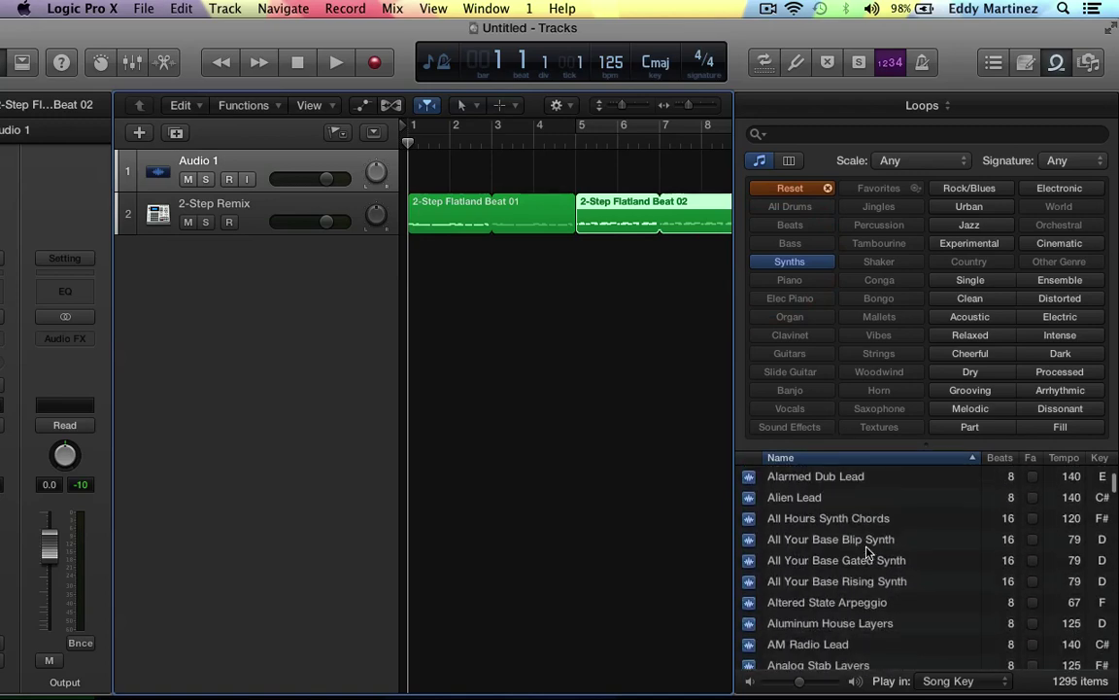
scroll(868, 553, down, 8)
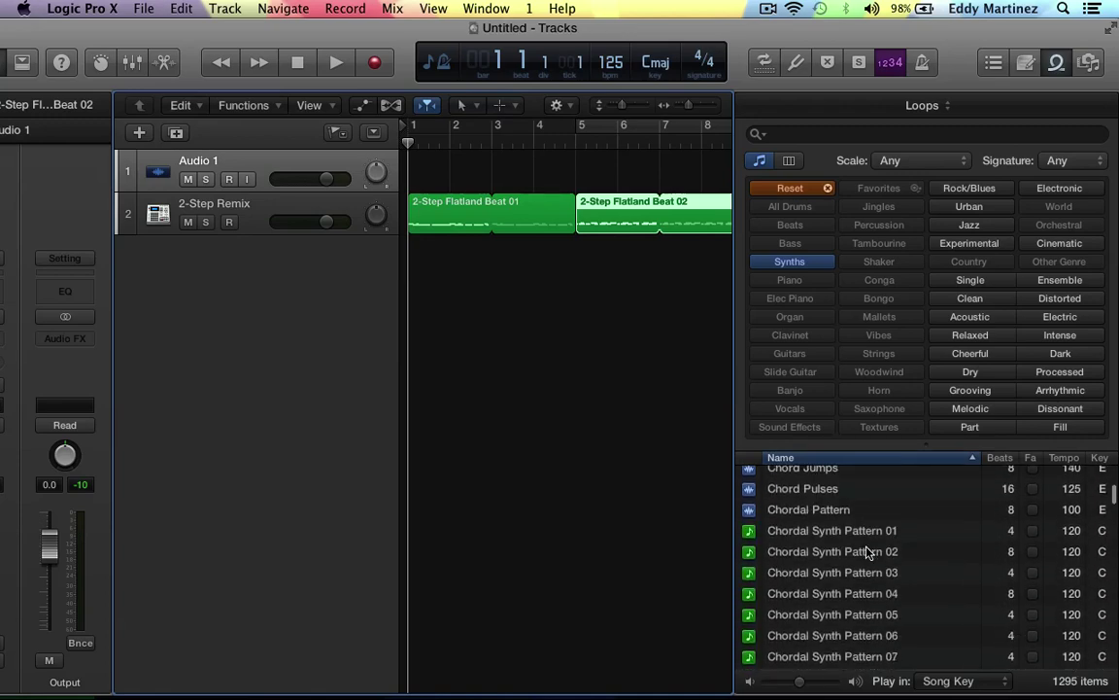
scroll(867, 553, down, 10)
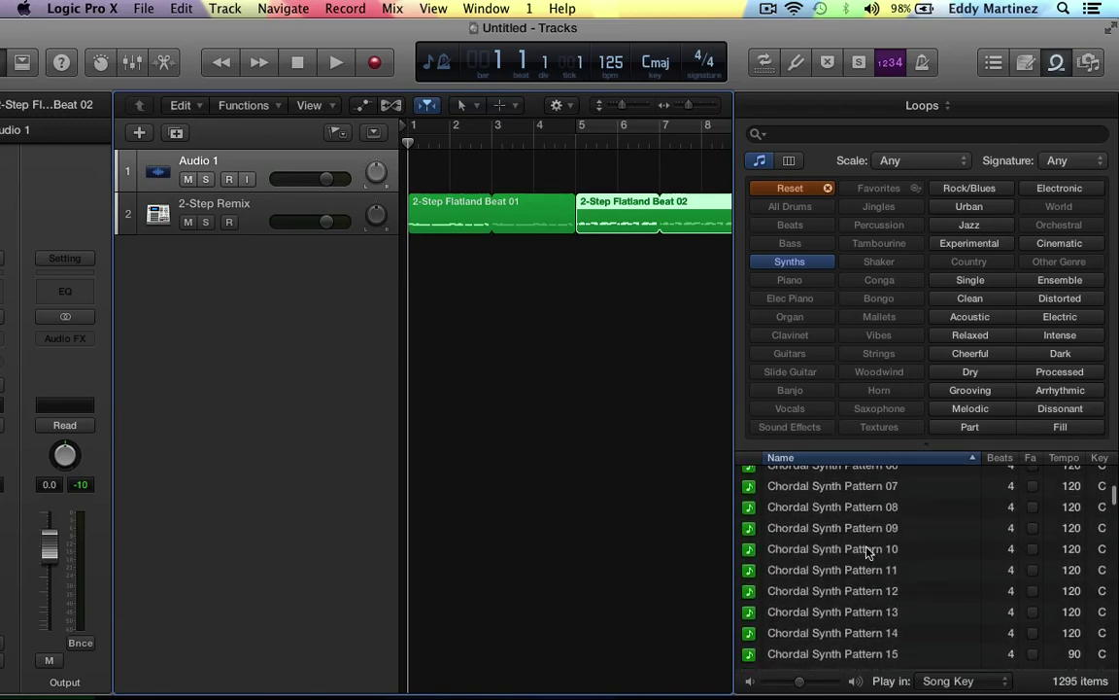
scroll(868, 552, down, 20)
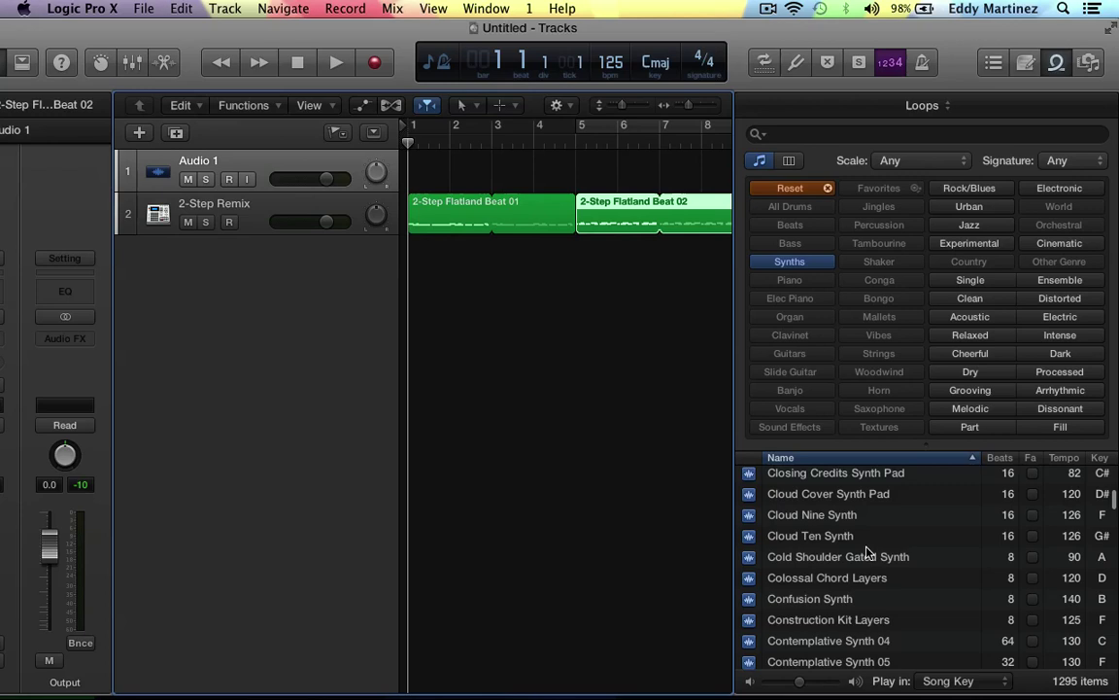
scroll(868, 553, down, 3)
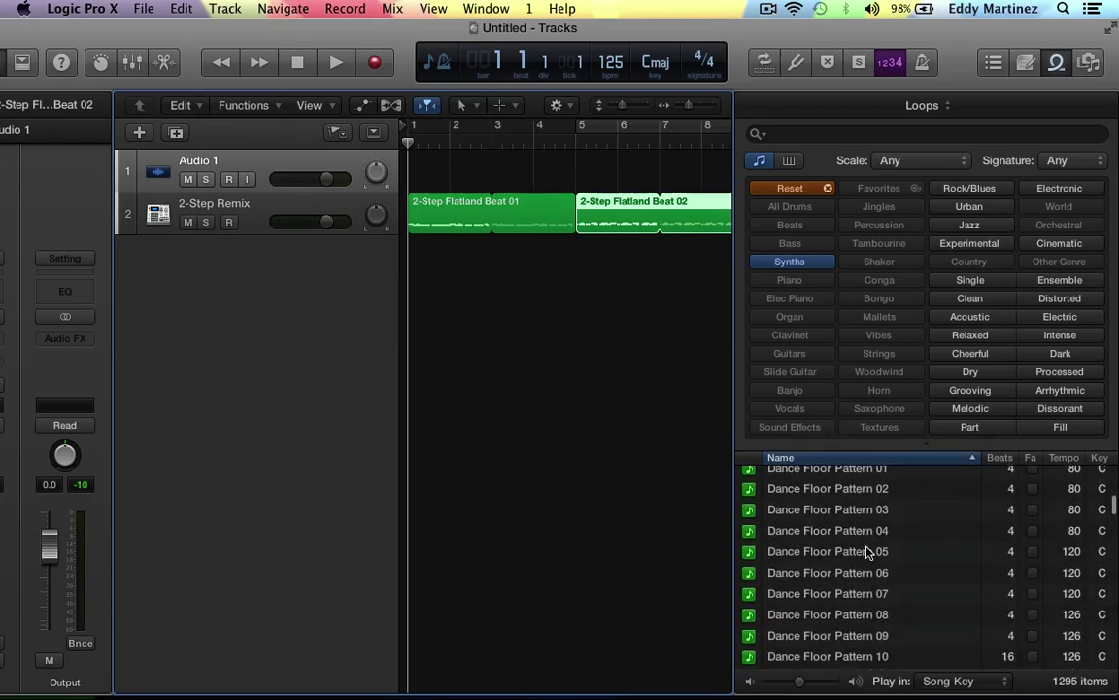
scroll(868, 552, up, 1)
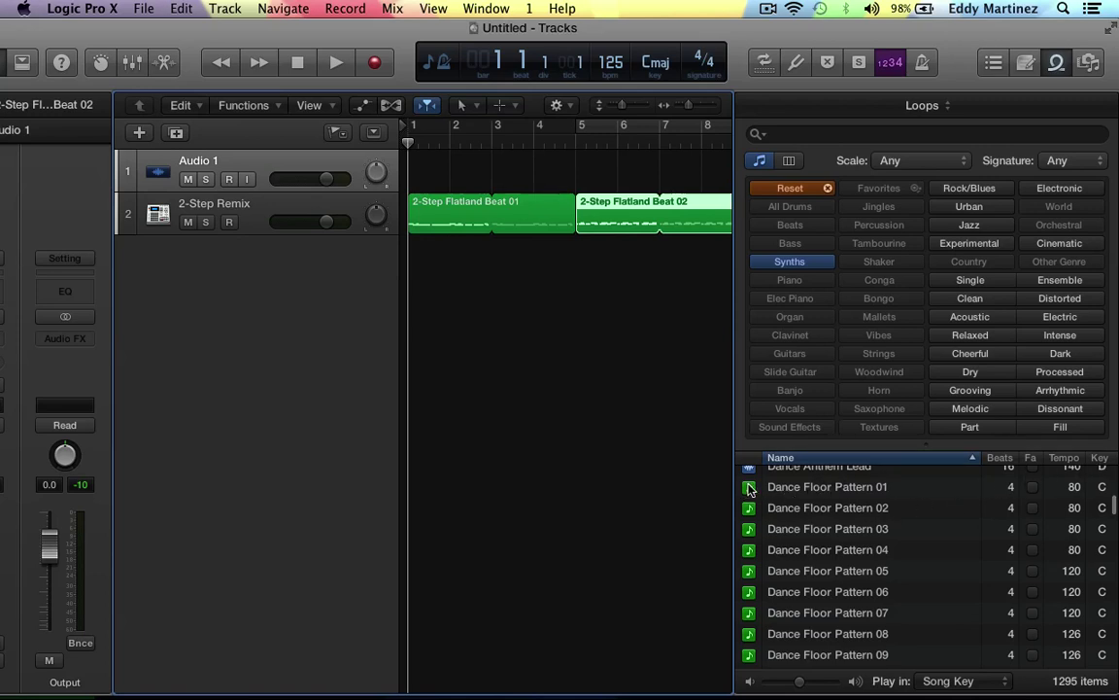
- Add Dance Floor Pattern 01 at bar 1 looped to bar 5, then Dance Floor Pattern 02 at bar 5
drag(749, 489, 420, 265)
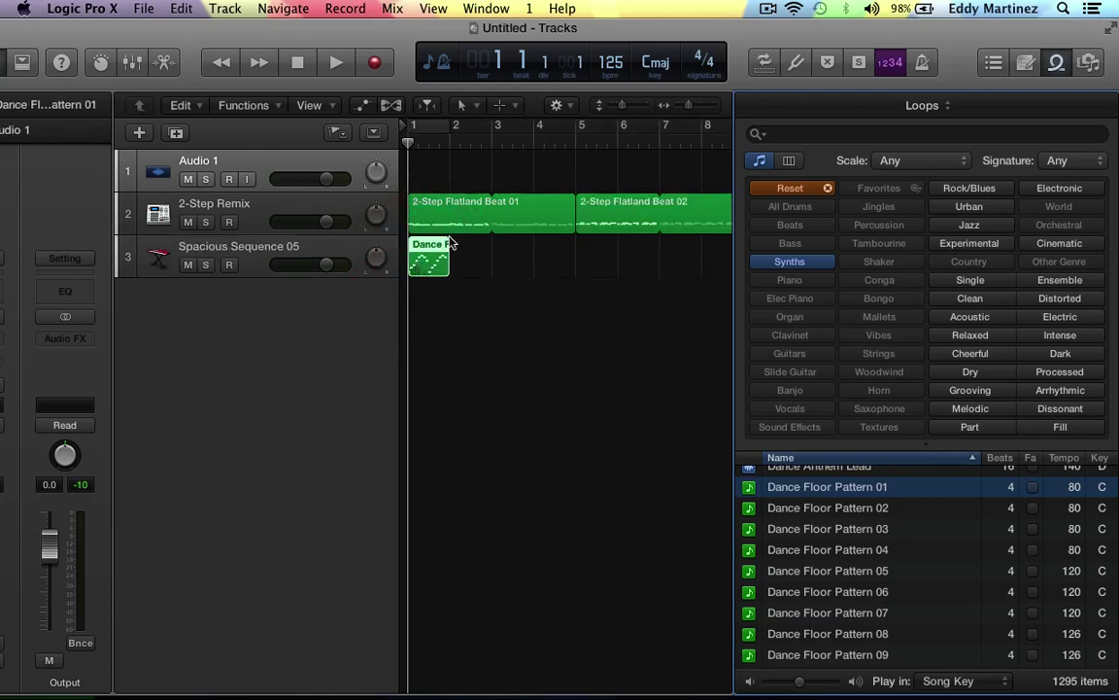
drag(449, 241, 562, 242)
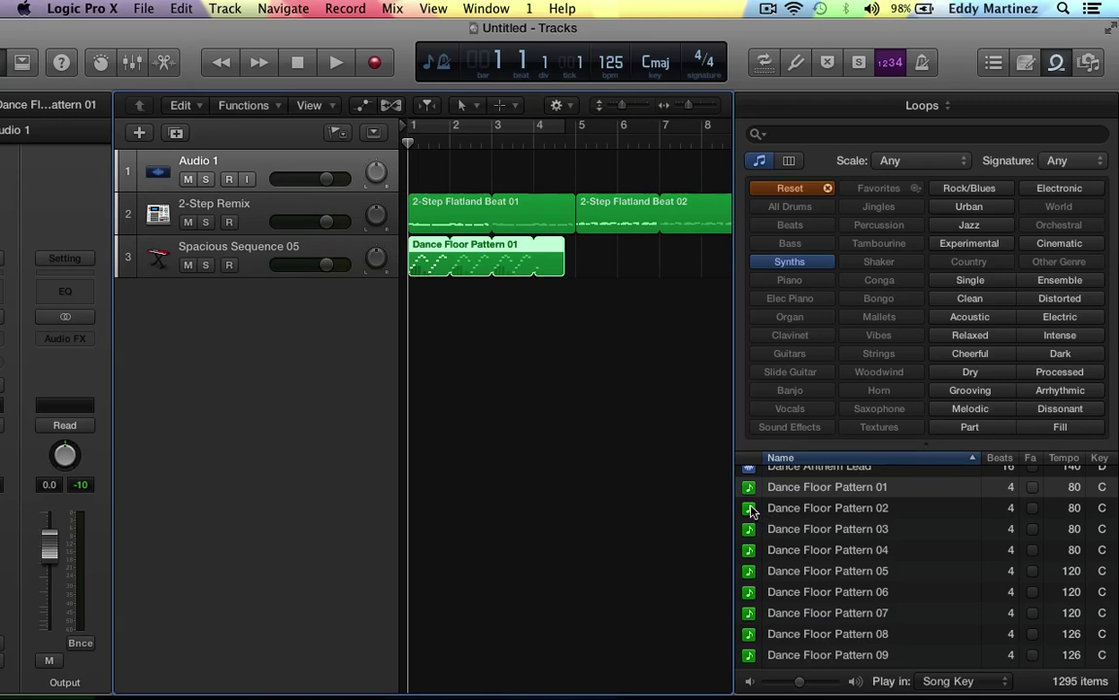
drag(750, 510, 599, 253)
key(Return)
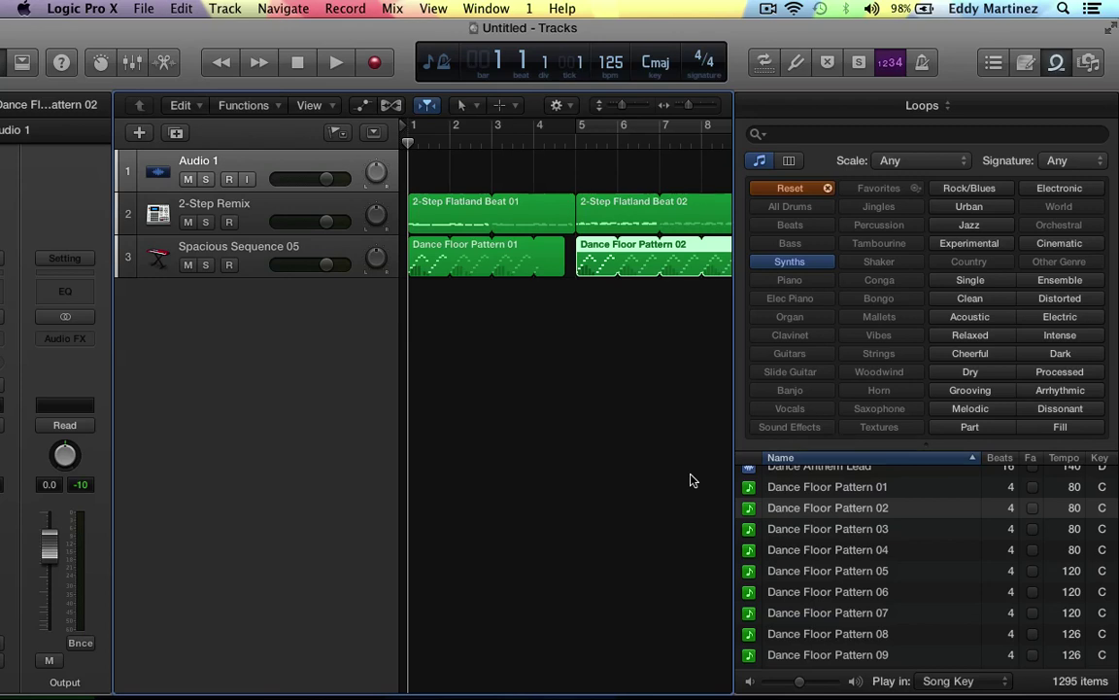
- Play back the arrangement, then audition Deep Pad 01, Deep Pad 02 and Disco Pickbass 03
key(space)
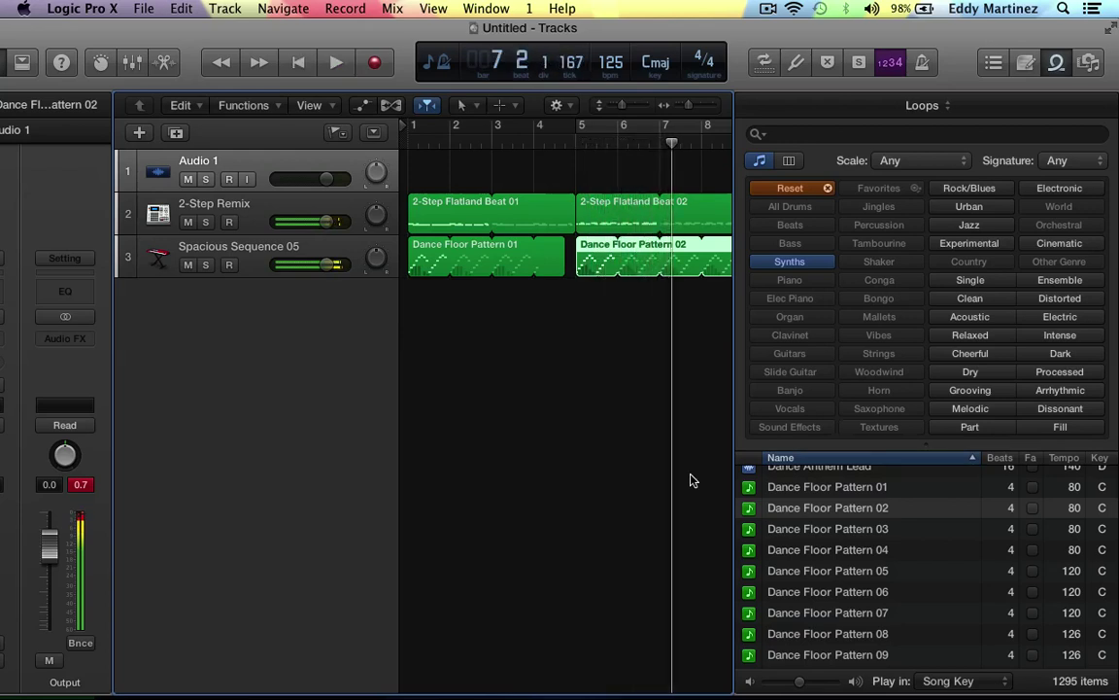
key(space)
scroll(857, 528, down, 10)
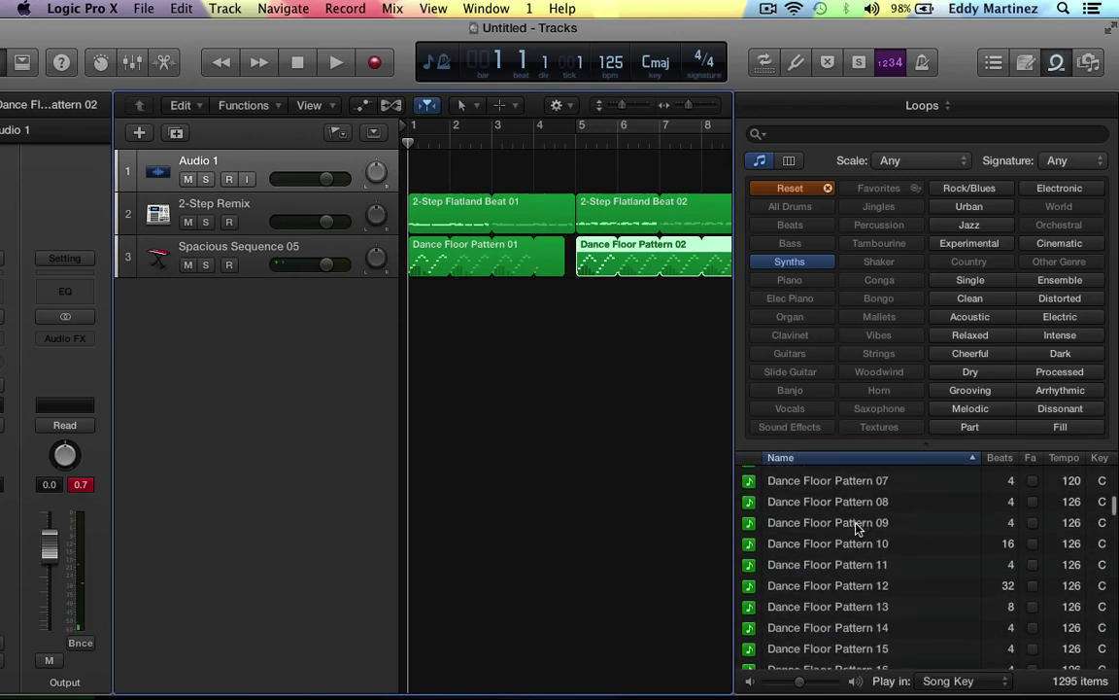
scroll(857, 528, down, 5)
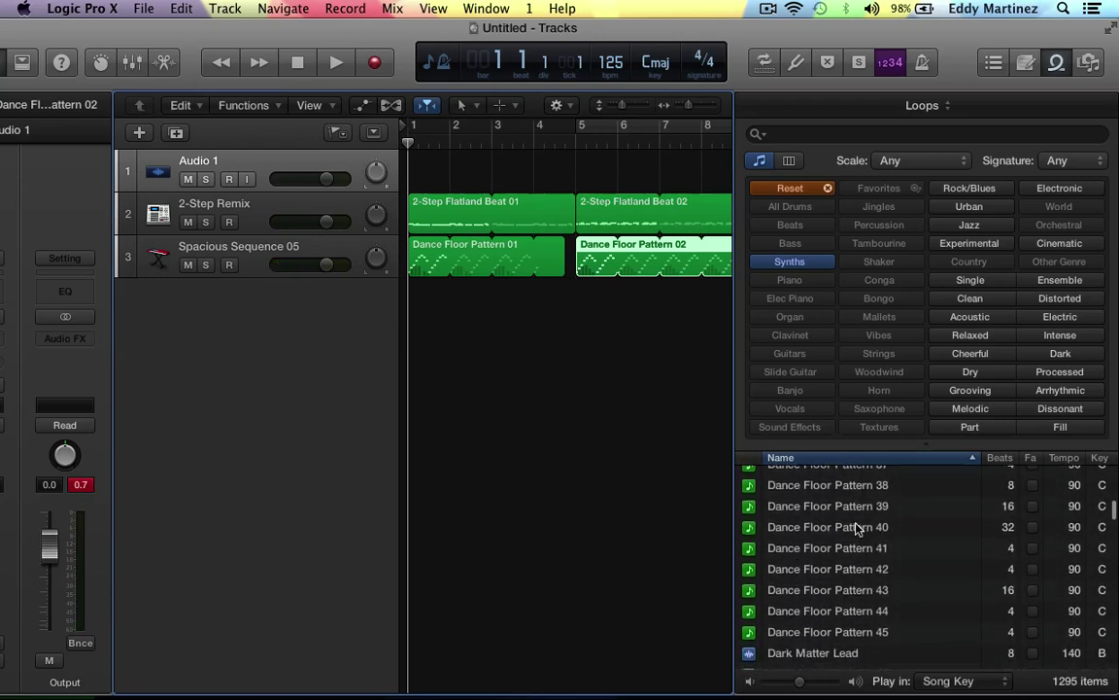
scroll(857, 527, down, 2)
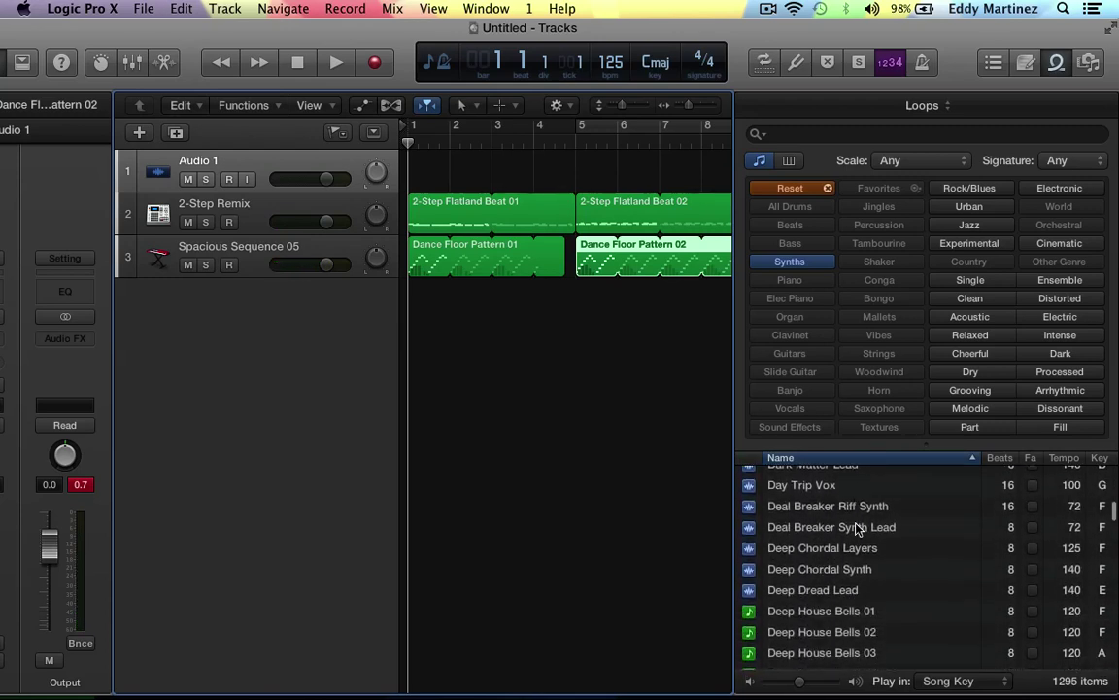
scroll(857, 528, down, 4)
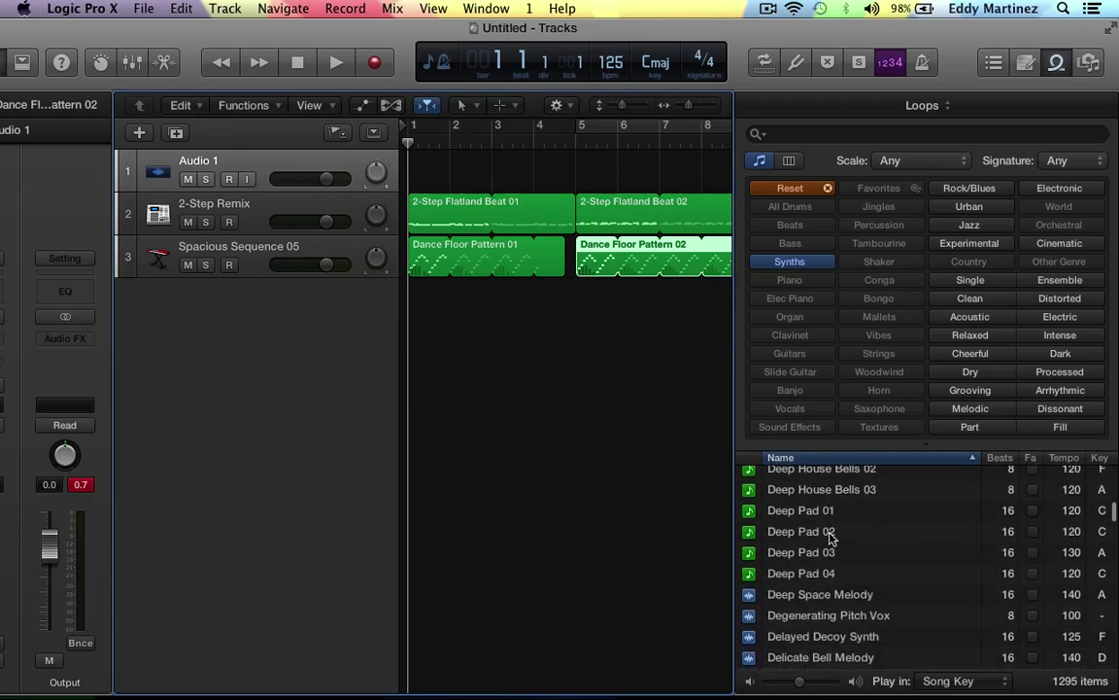
click(844, 511)
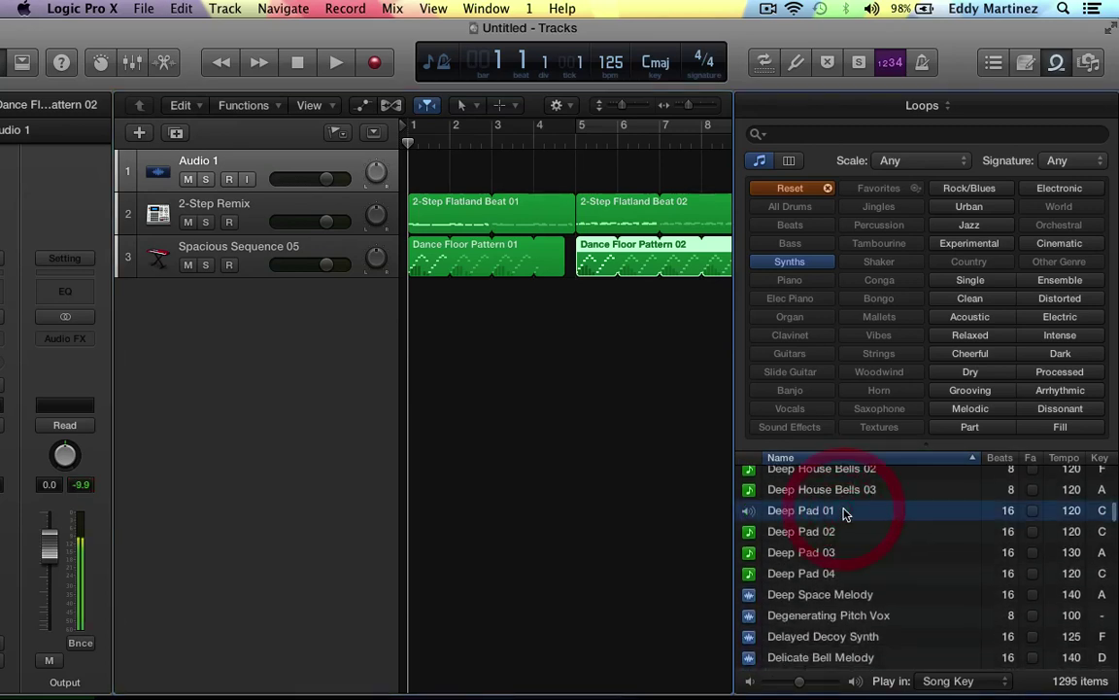
click(776, 533)
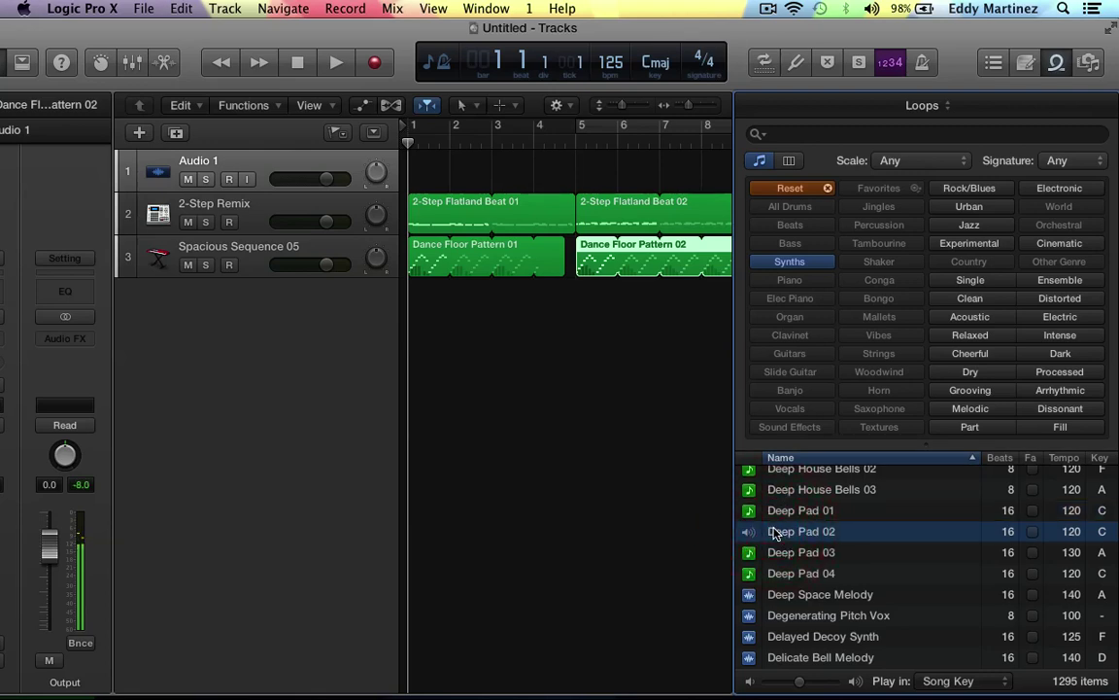
scroll(872, 586, down, 5)
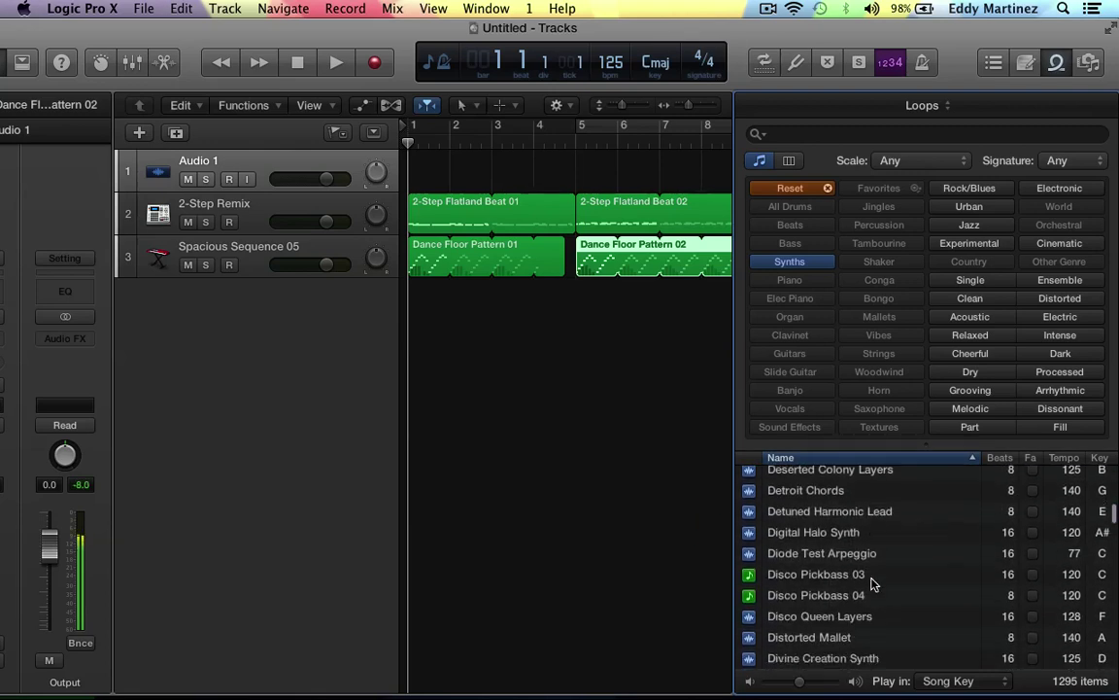
click(819, 575)
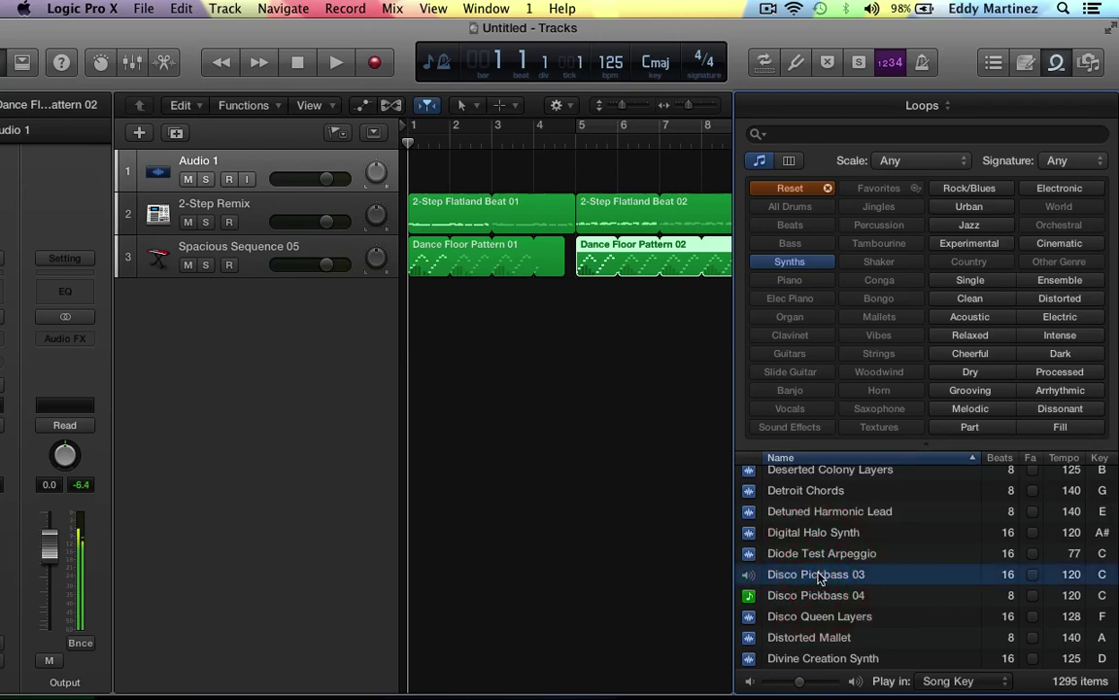
scroll(821, 577, down, 2)
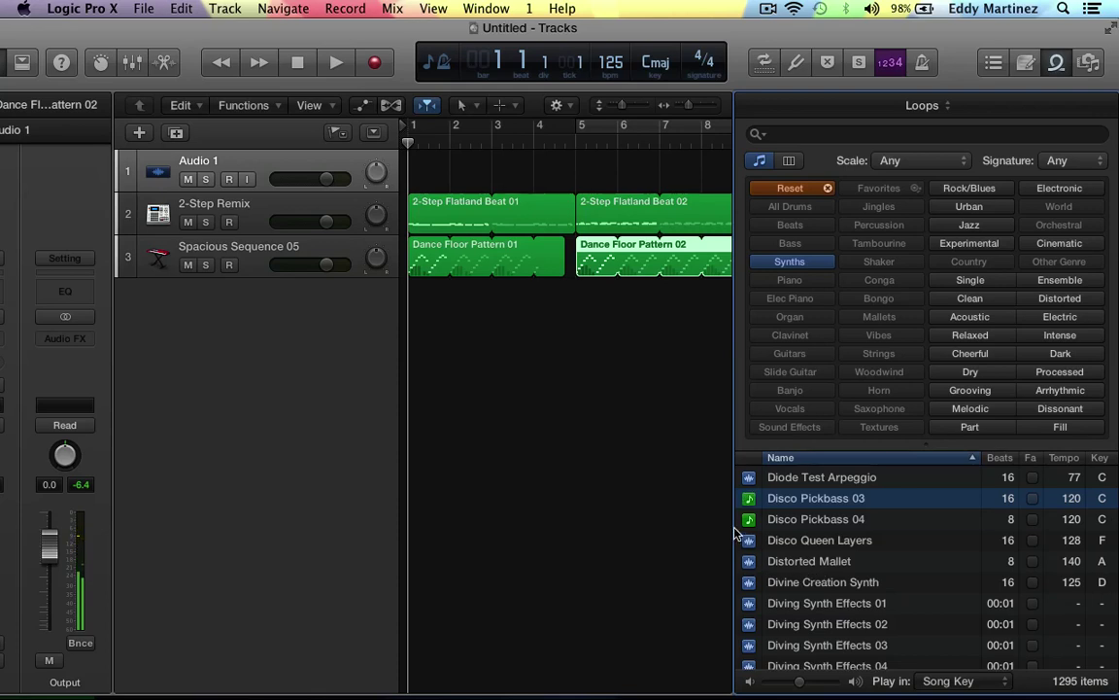
- Add Disco Pickbass 03 on a new track at bar 1 and Disco Pickbass 04 at bar 5
drag(749, 502, 445, 357)
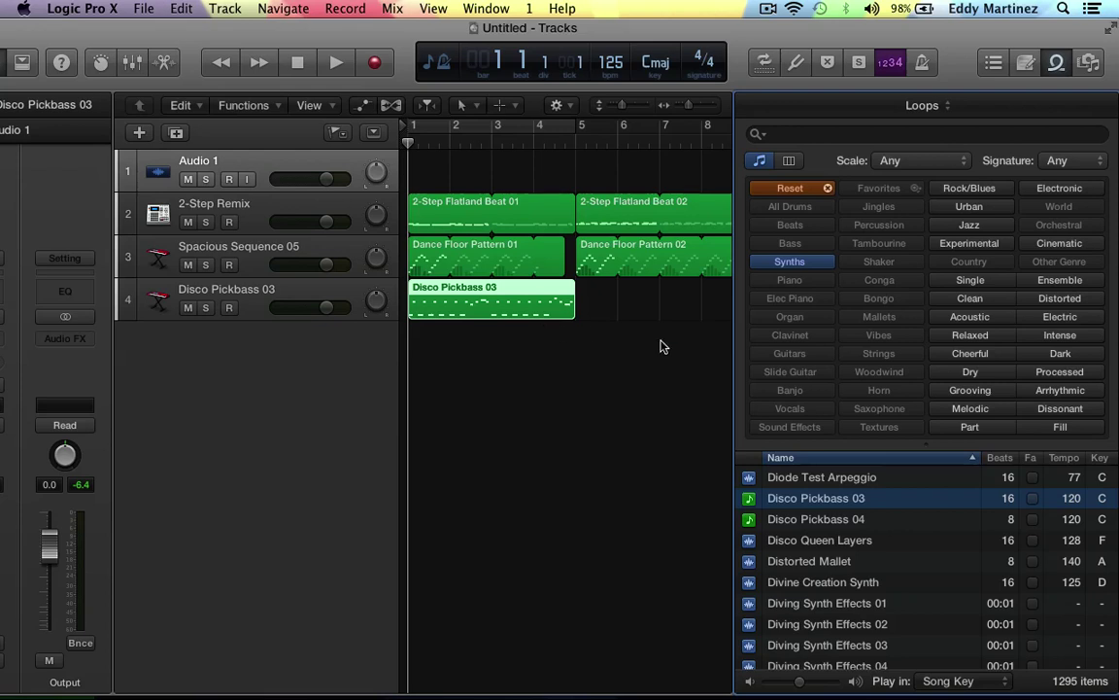
click(754, 520)
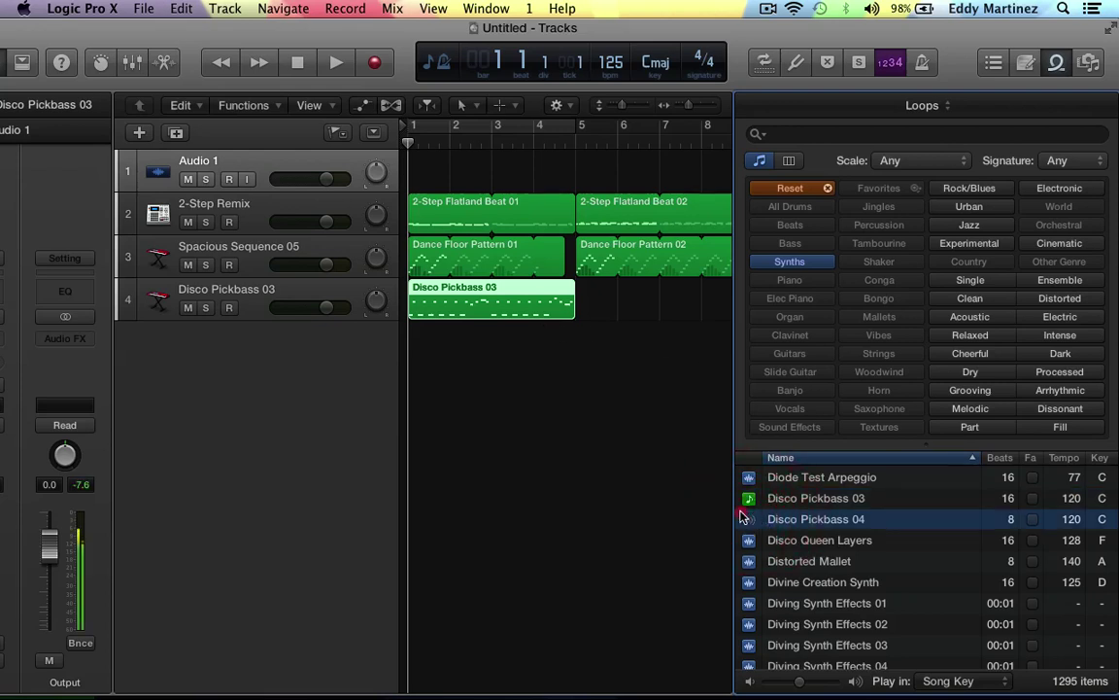
drag(756, 523, 595, 319)
- Loop the Disco Pickbass 04 region through to bar 9
scroll(594, 320, right, 5)
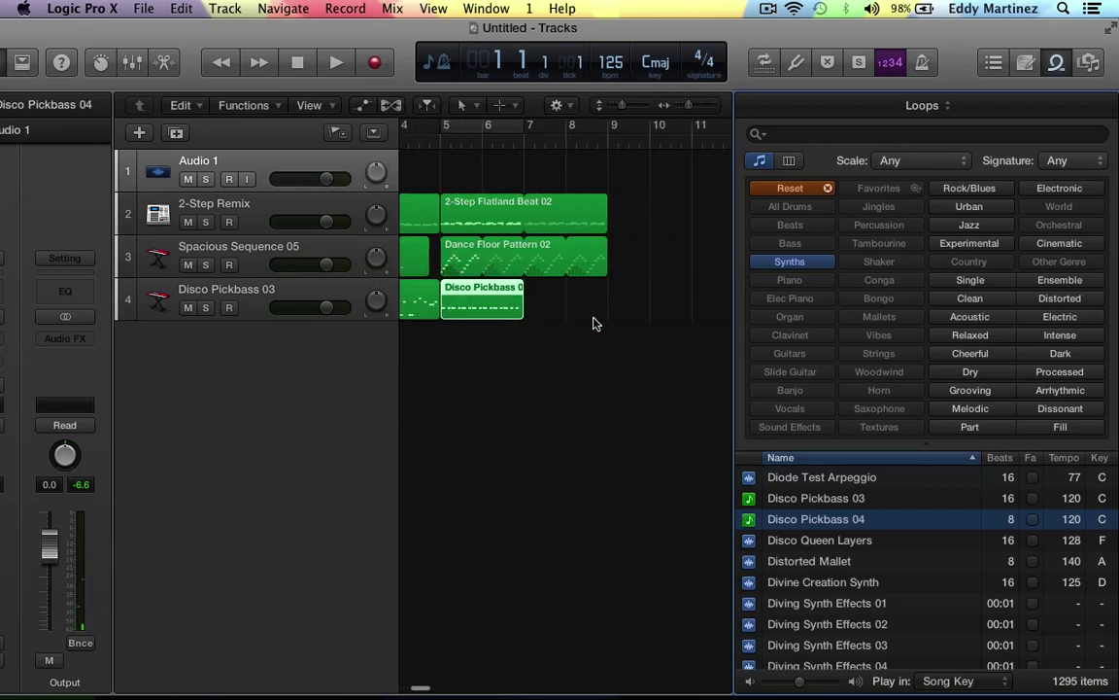
click(525, 288)
click(498, 288)
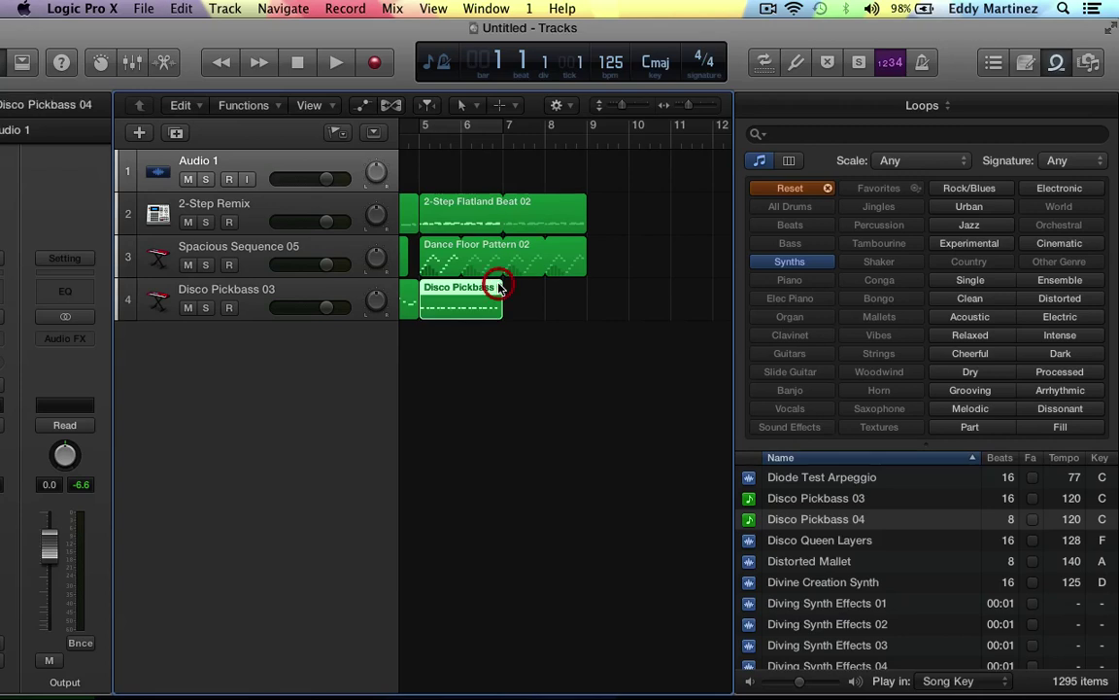
click(500, 274)
click(495, 291)
drag(503, 290, 584, 296)
key(ctrl+period)
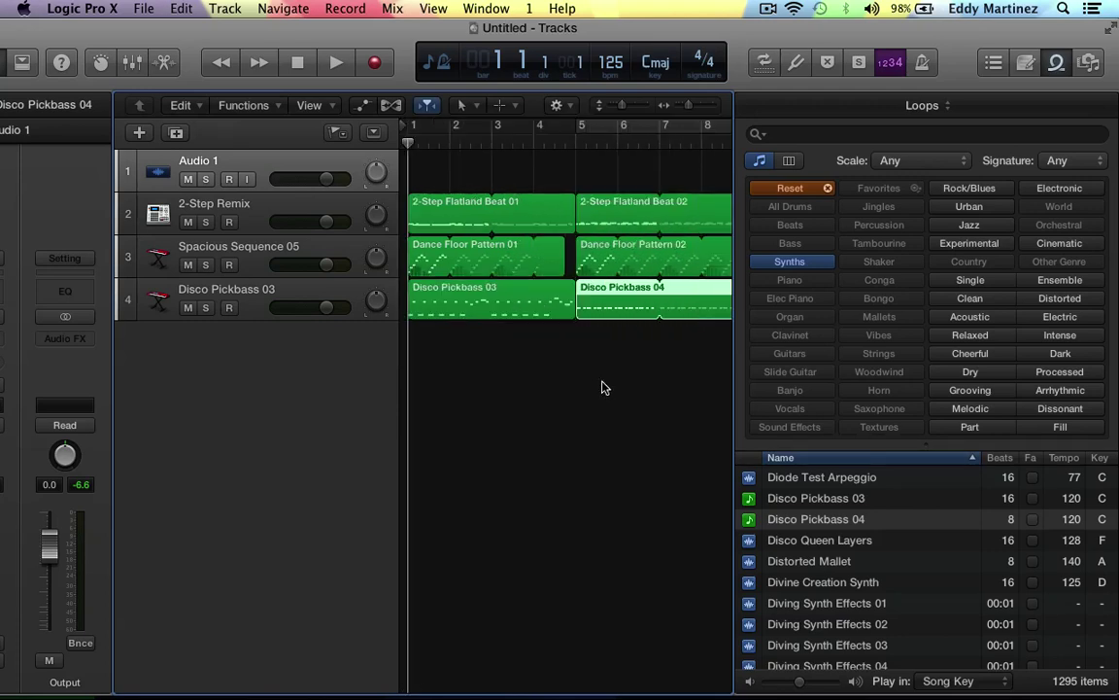
- While the four-track arrangement plays, lower the Spacious Sequence 05 track's volume fader
key(space)
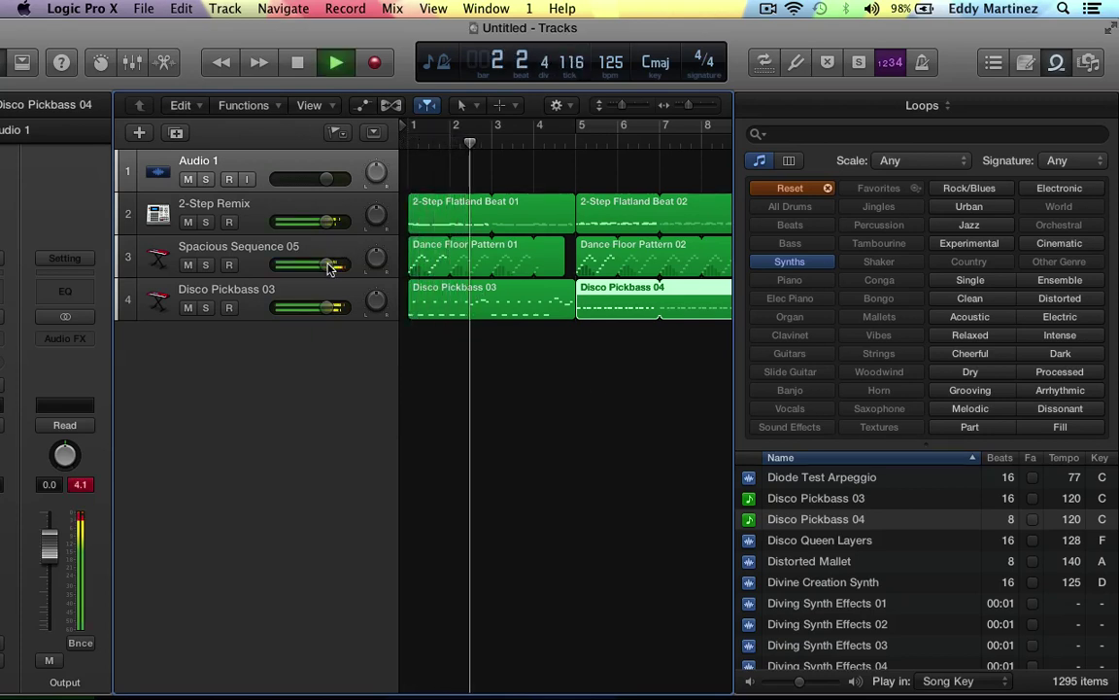
drag(309, 263, 260, 261)
key(space)
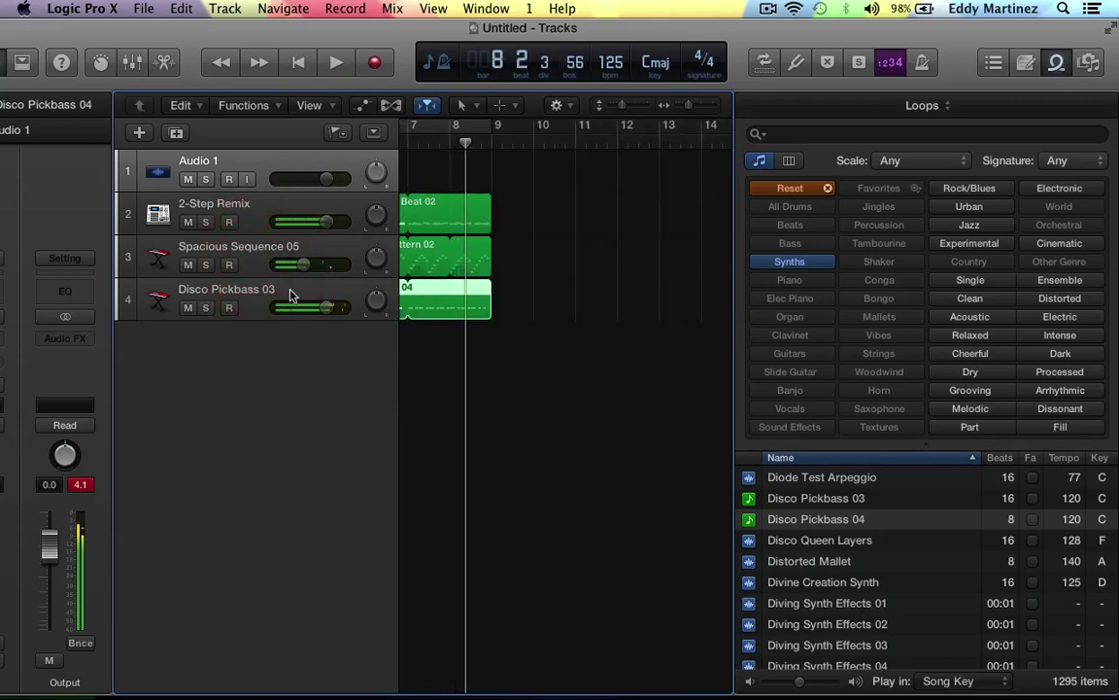
- Set a cycle region over bars 7–9 and audition the Edgy Synth 01 loop
click(433, 130)
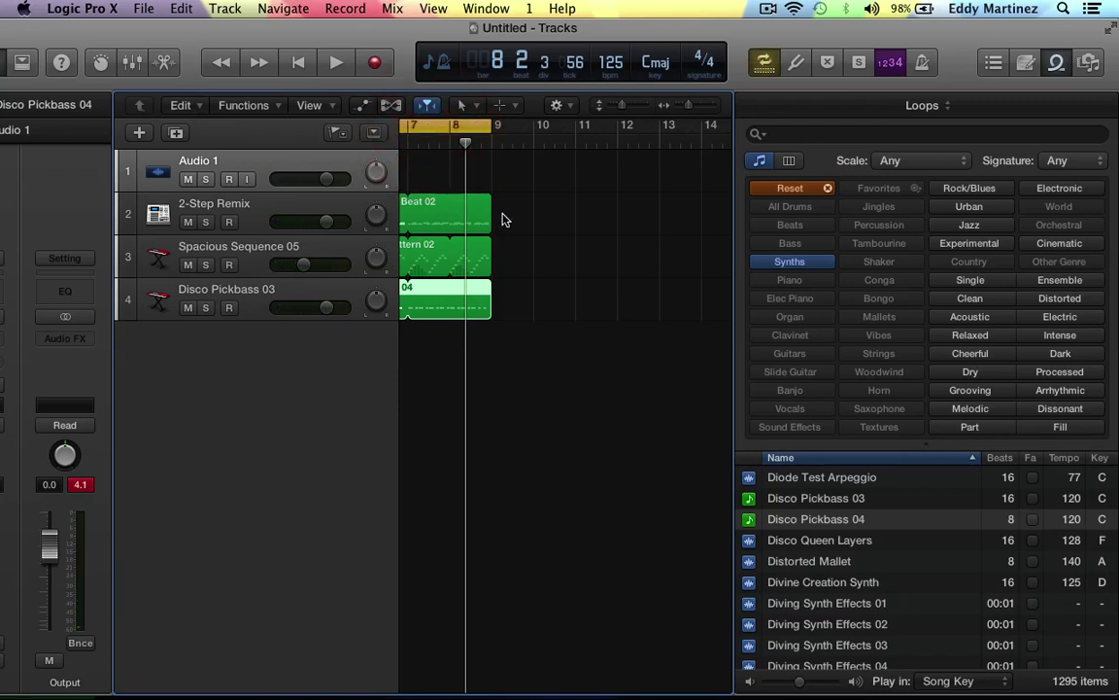
scroll(958, 661, down, 10)
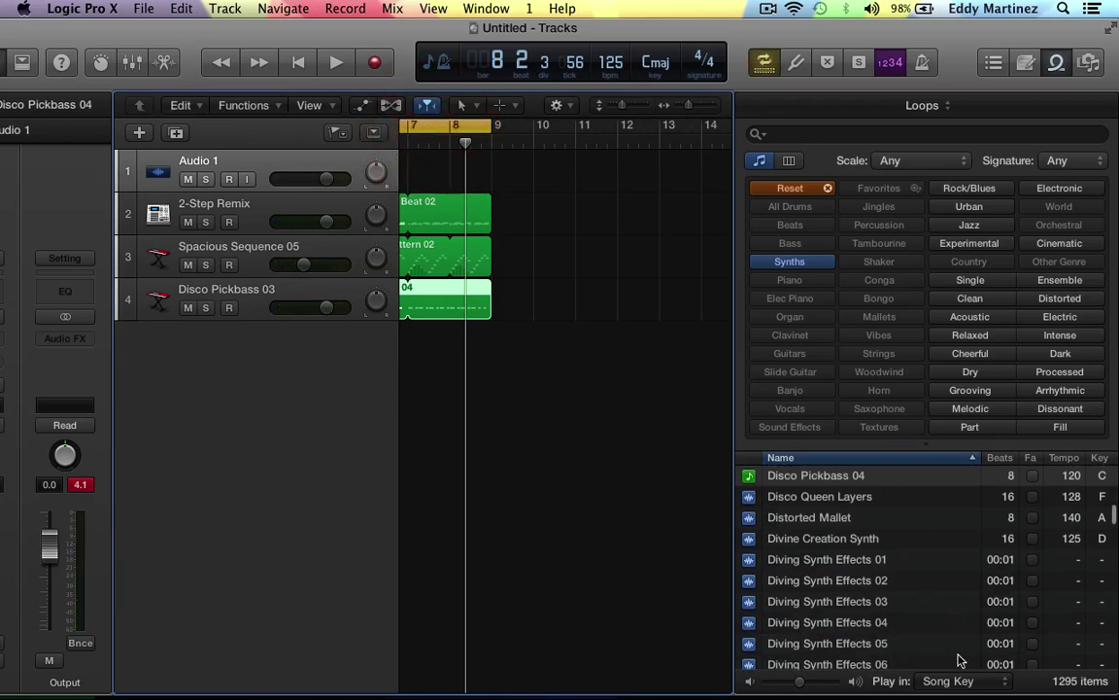
scroll(958, 661, down, 5)
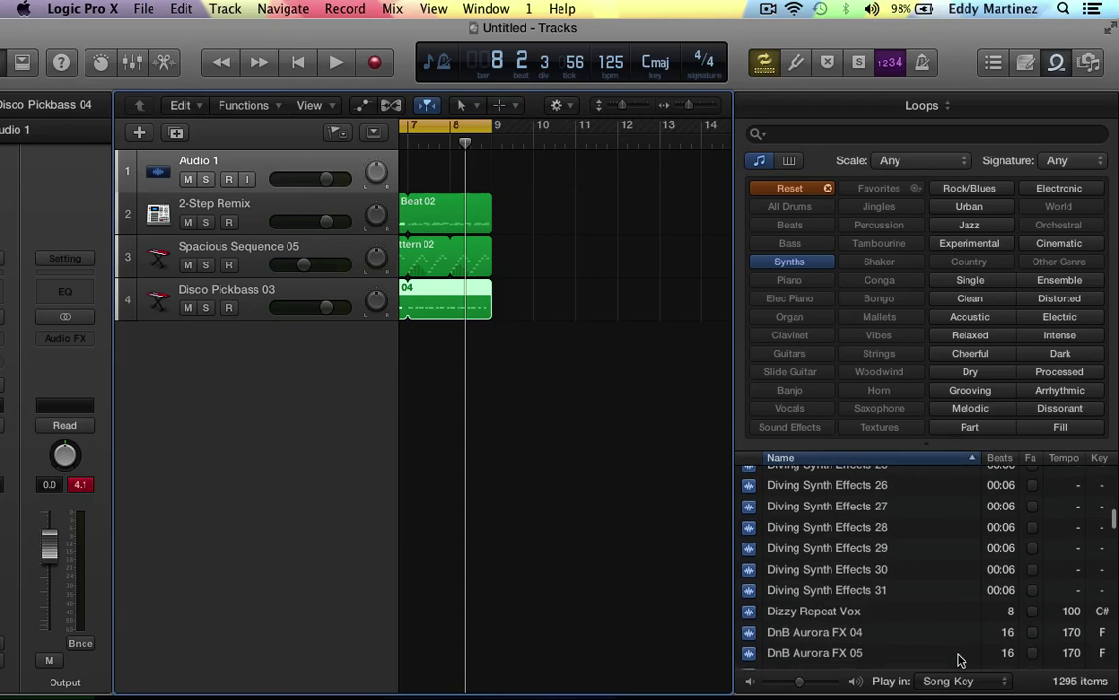
scroll(958, 660, down, 6)
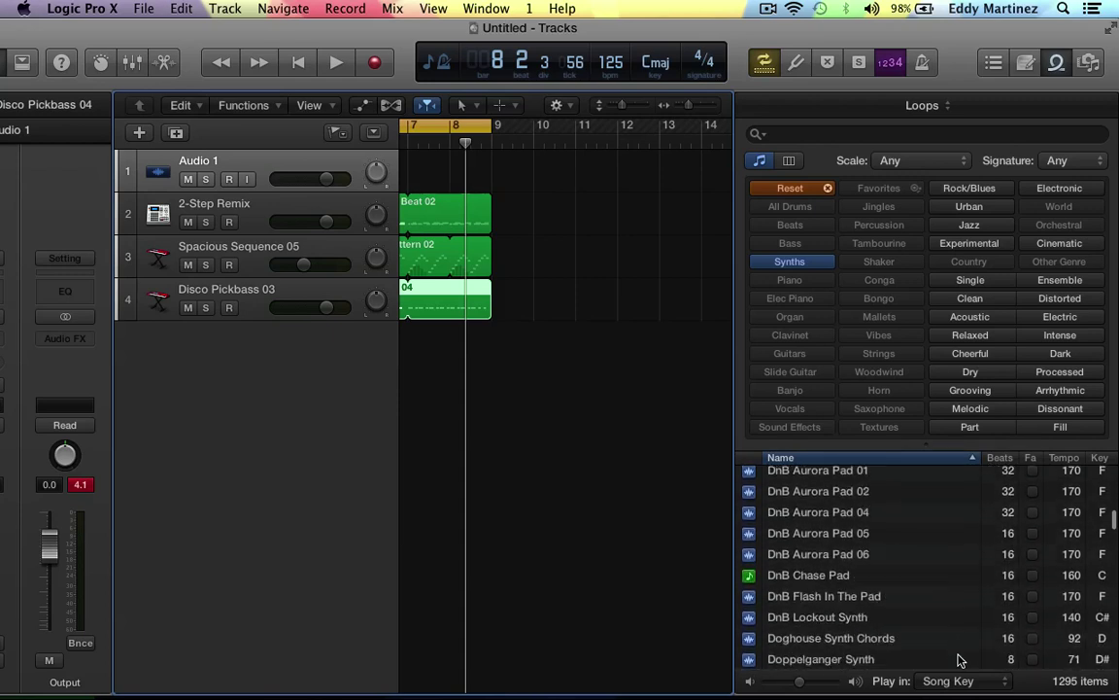
scroll(887, 545, down, 3)
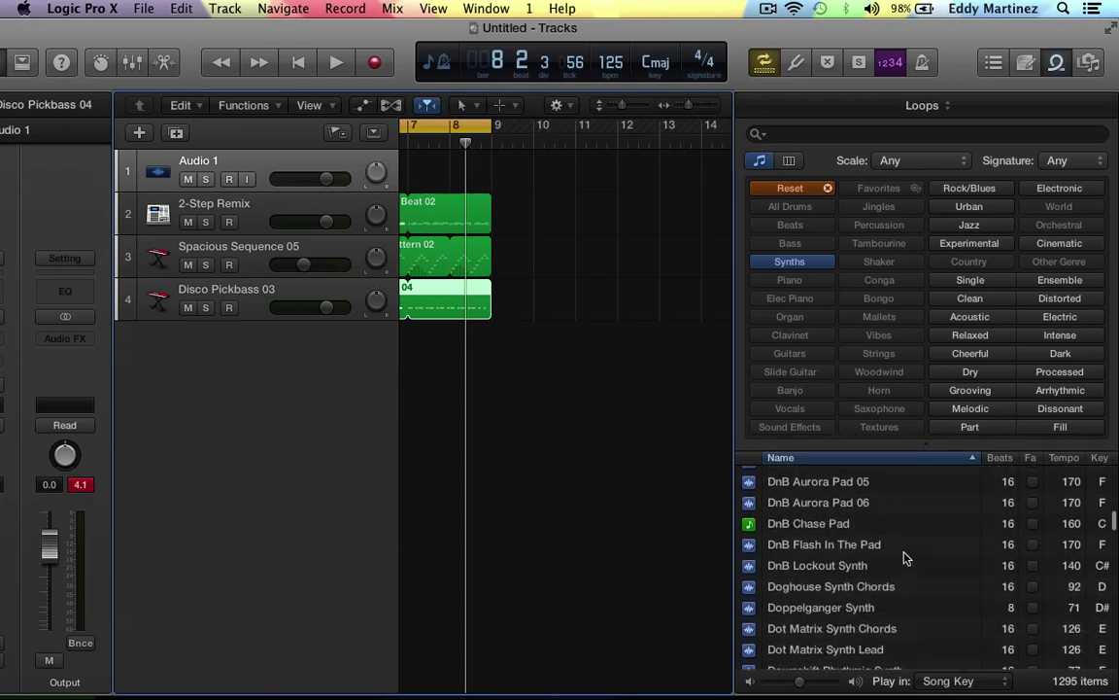
scroll(904, 564, down, 15)
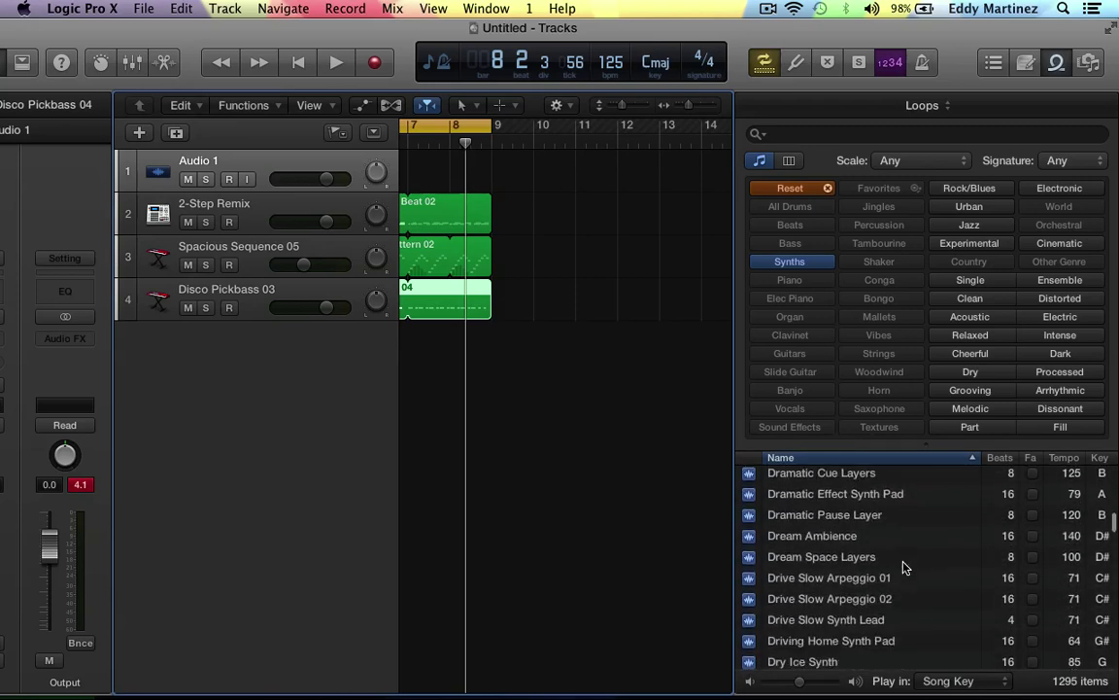
scroll(904, 567, down, 14)
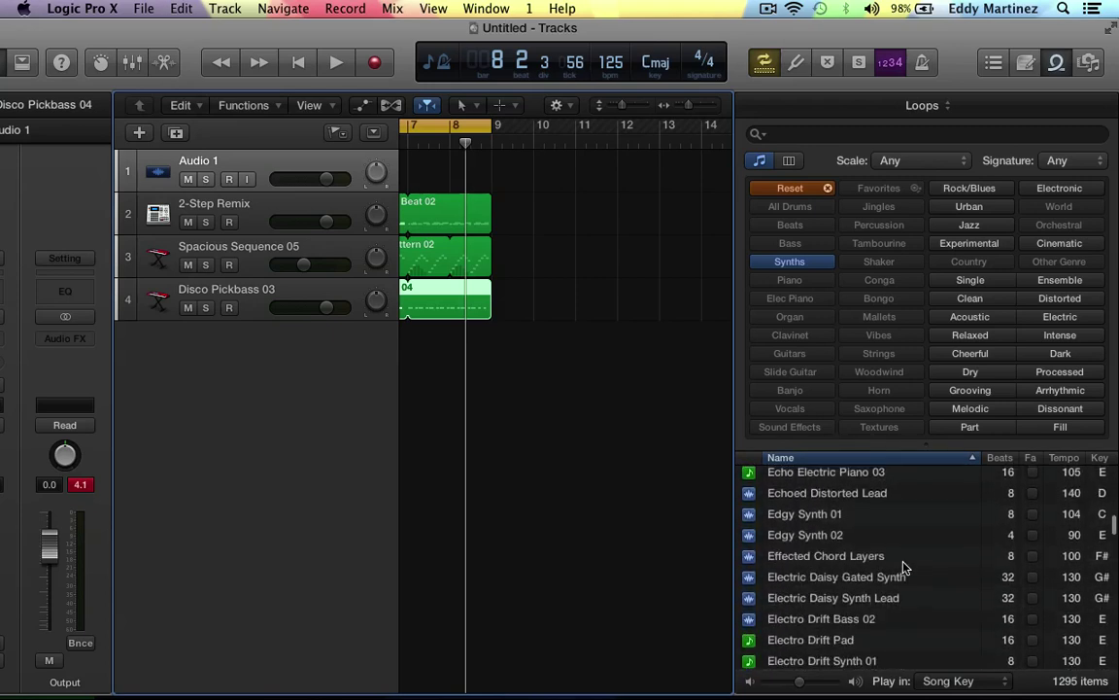
click(828, 515)
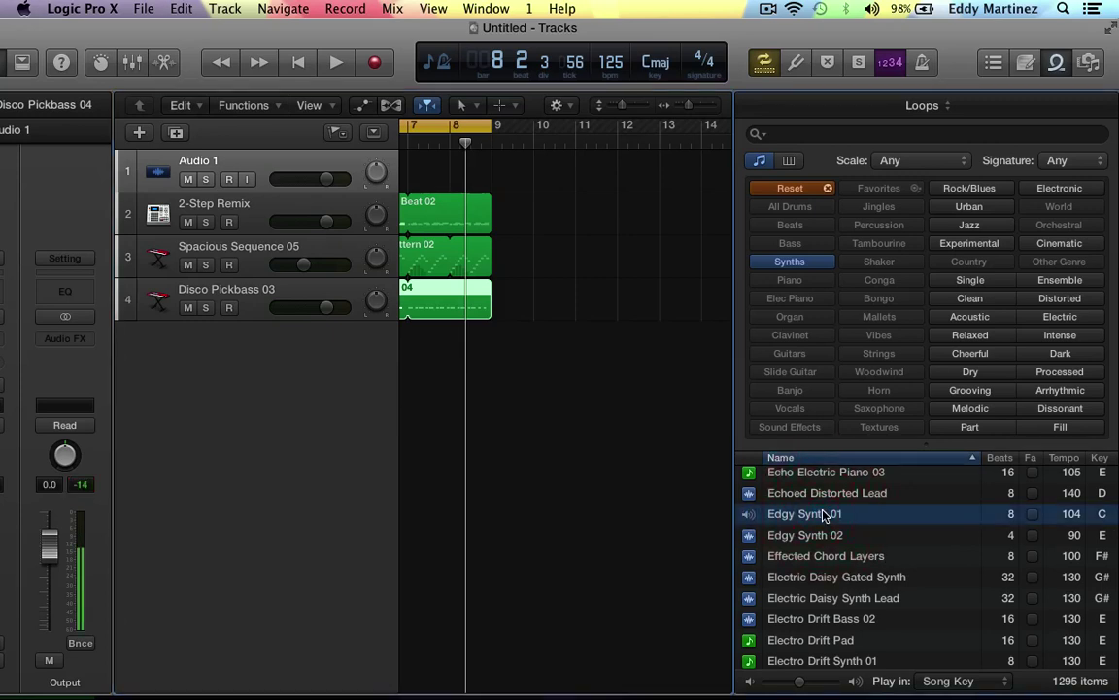
- Audition Electronic Sweep Synth, Empty Throne Brass and Empty Throne Synth loops
scroll(824, 515, down, 20)
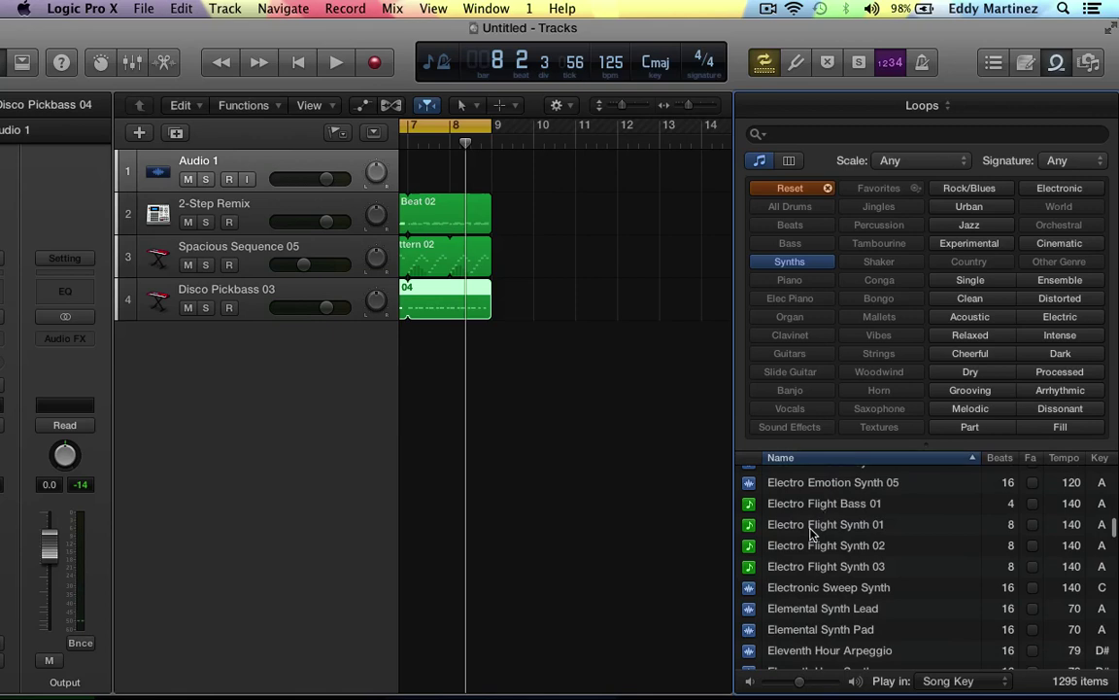
click(803, 589)
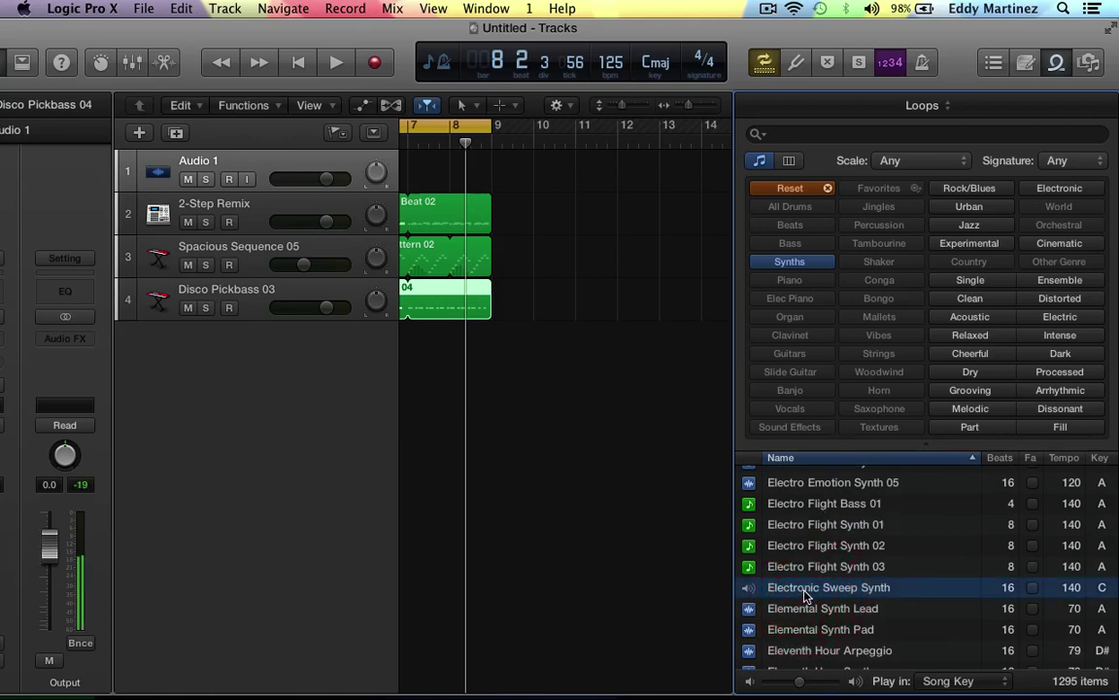
scroll(805, 594, down, 7)
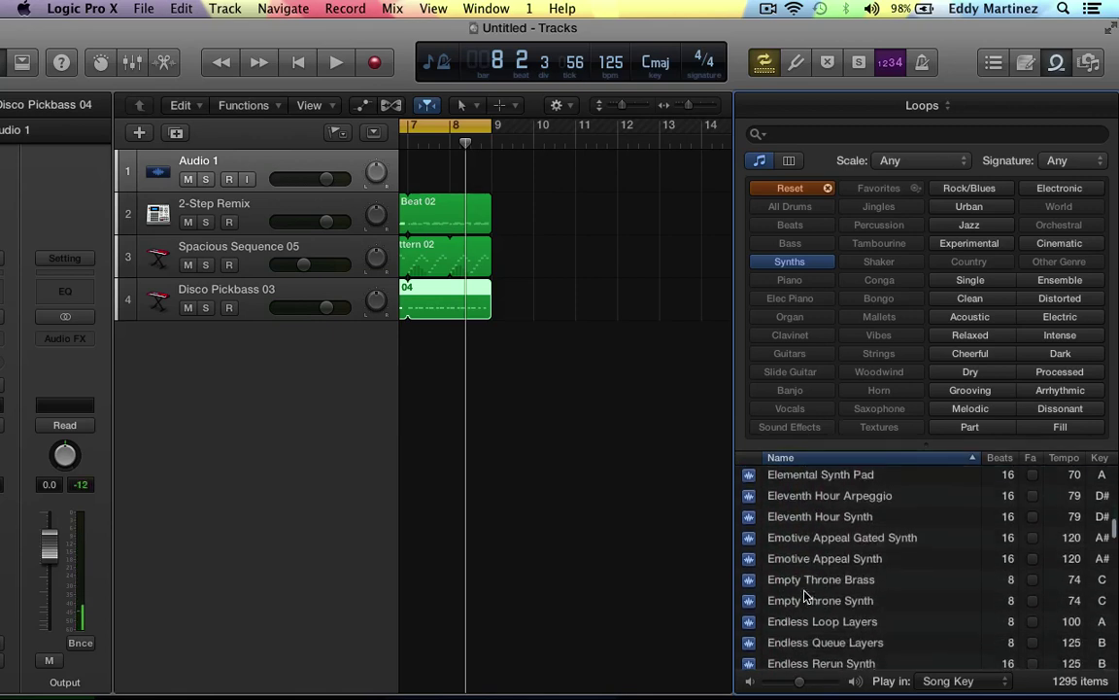
click(801, 583)
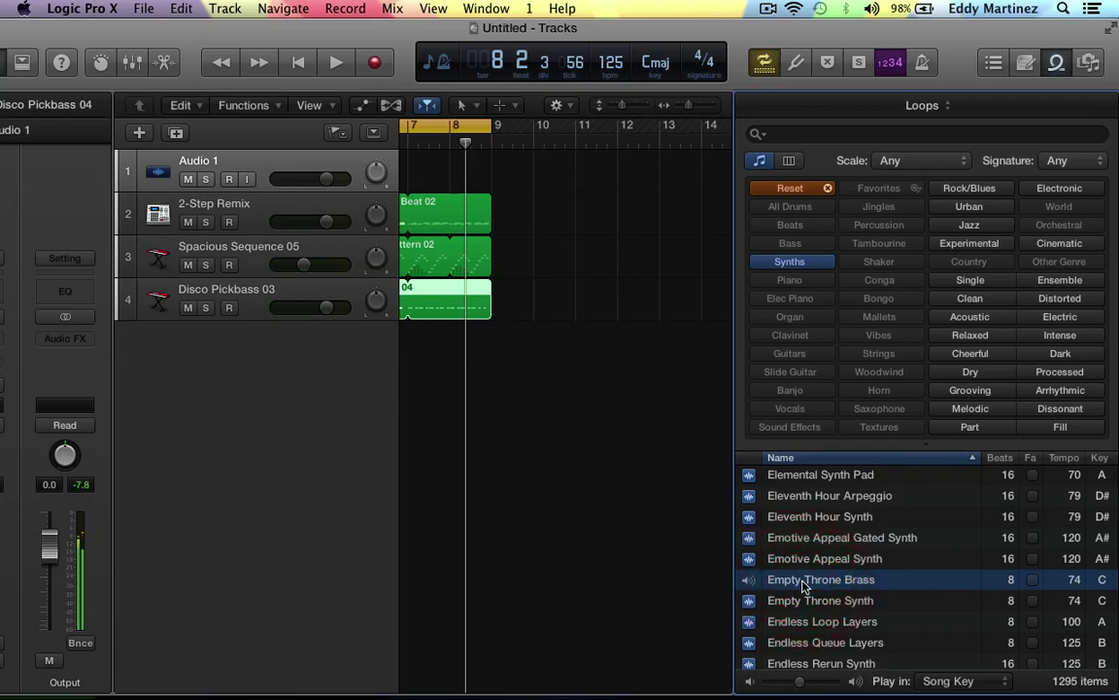
click(798, 602)
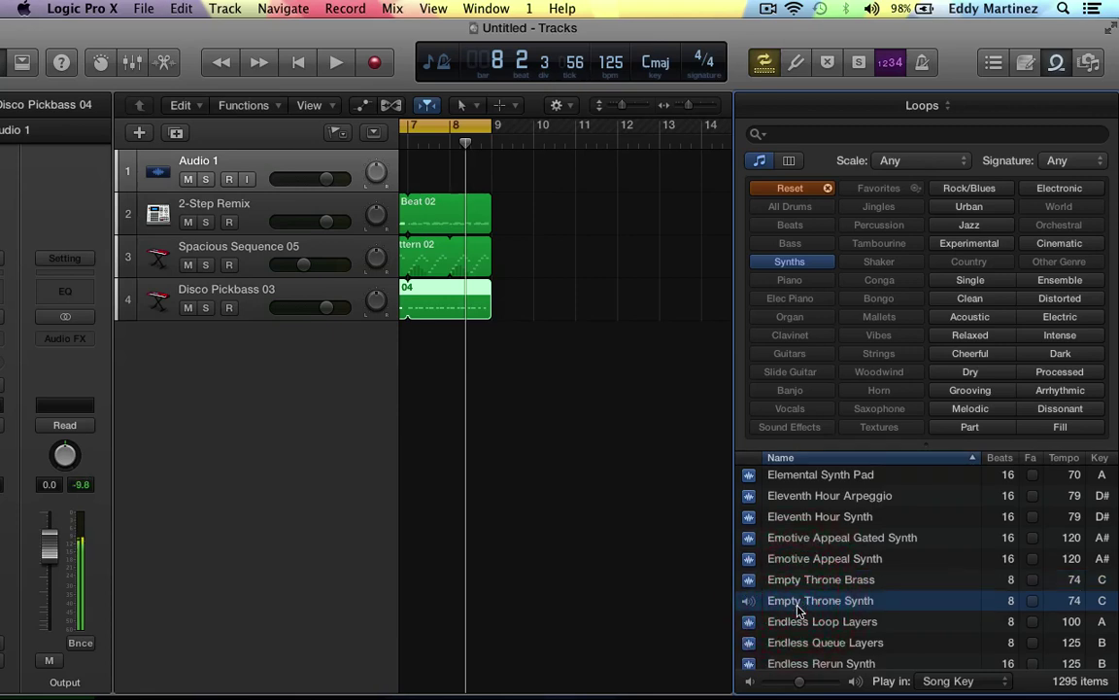
- Scroll further down and audition Euro Comfort Pad 01
scroll(798, 609, down, 10)
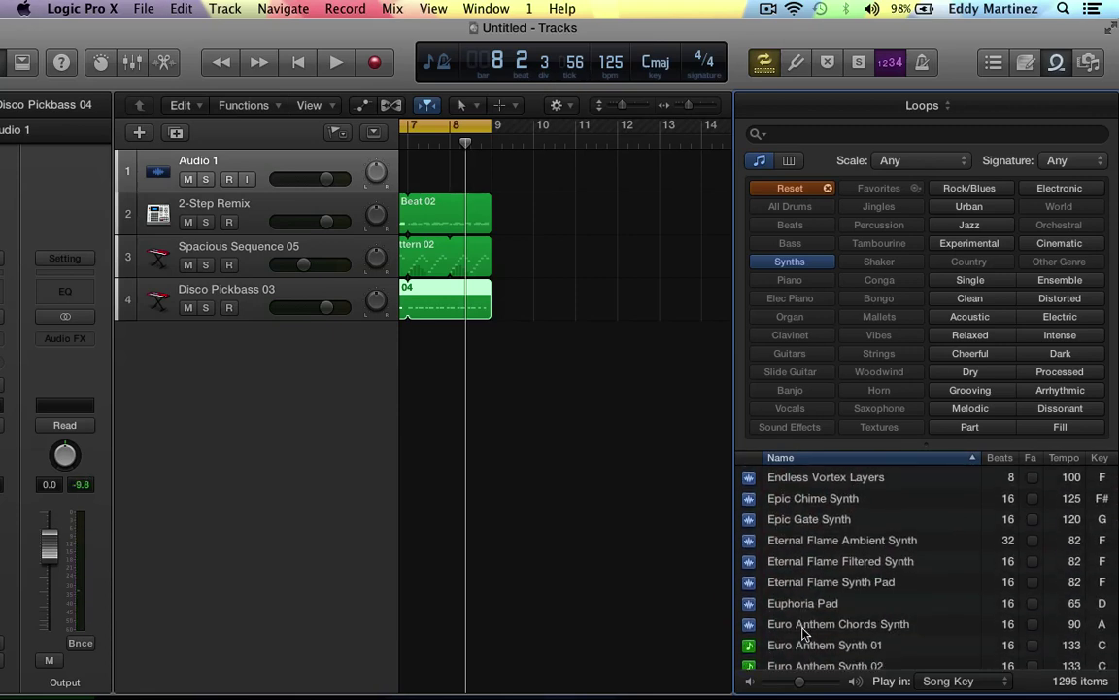
scroll(811, 632, down, 8)
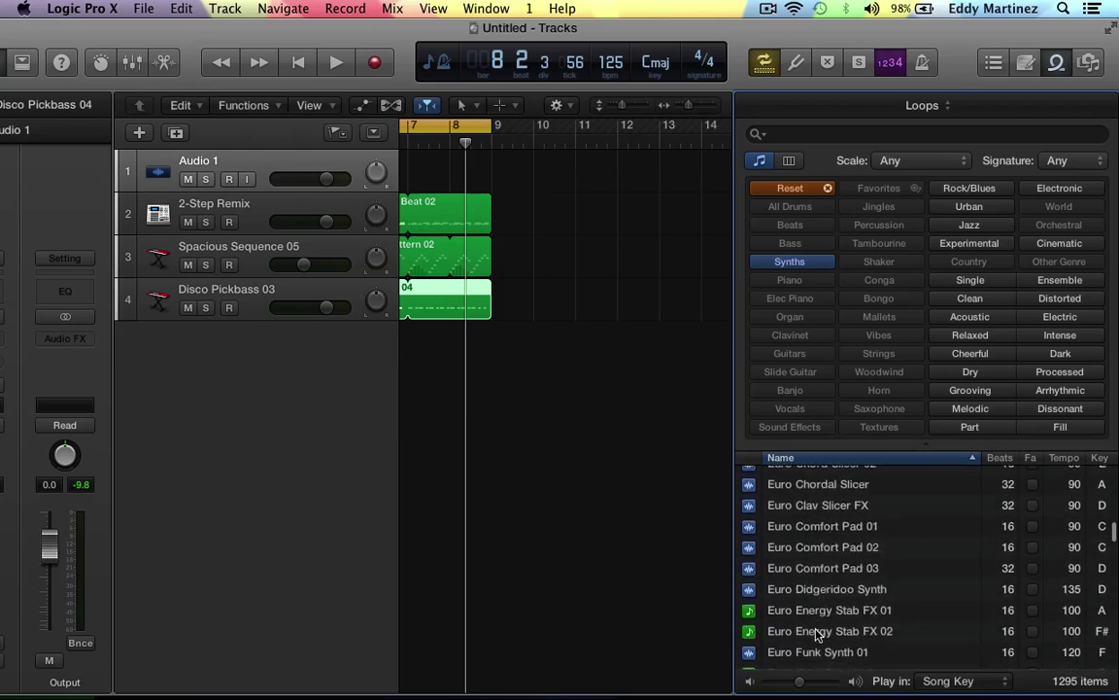
click(812, 527)
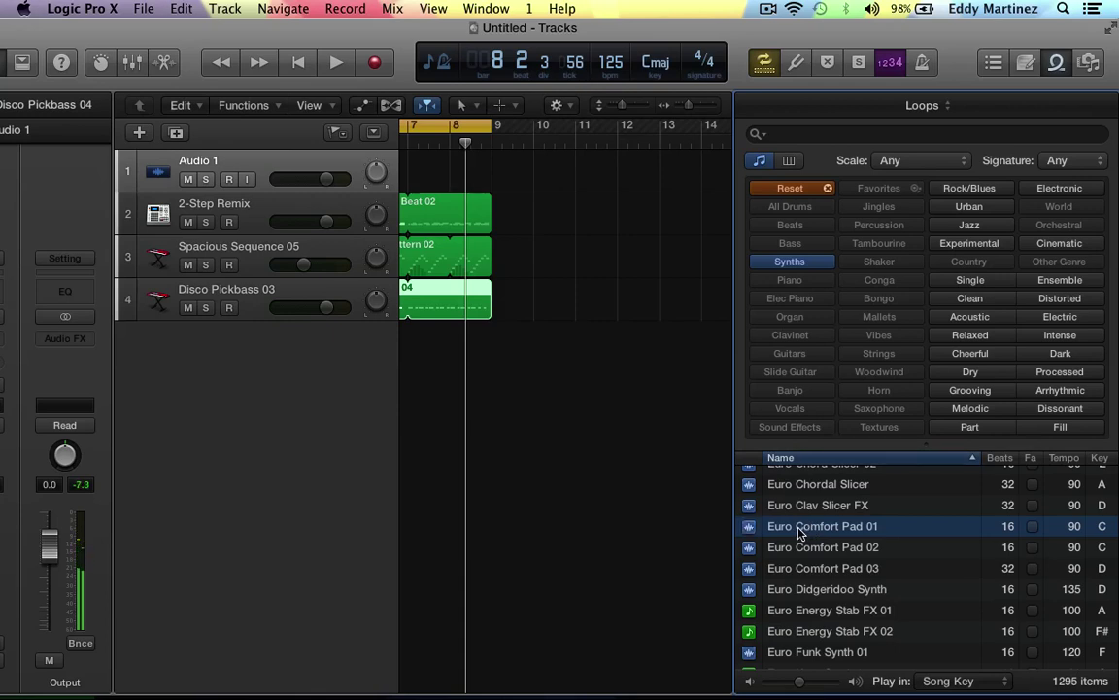
scroll(573, 532, left, 10)
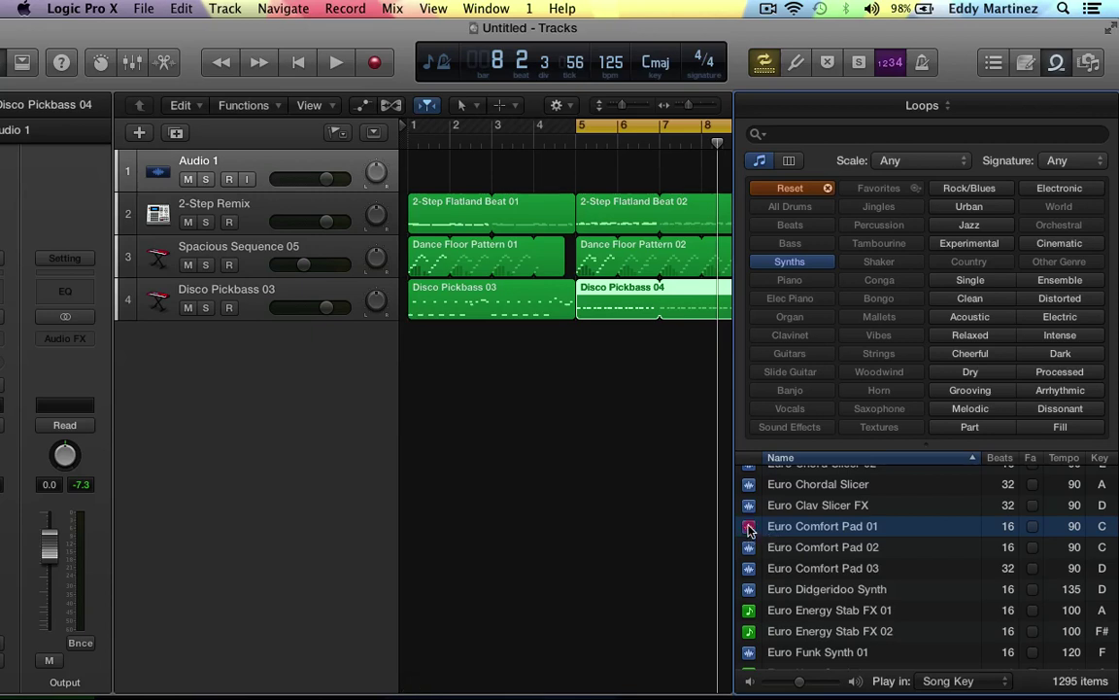
- Add Euro Comfort Pad 01 as a new track at bar 1, close the loop library, and audition from the start
drag(750, 530, 416, 175)
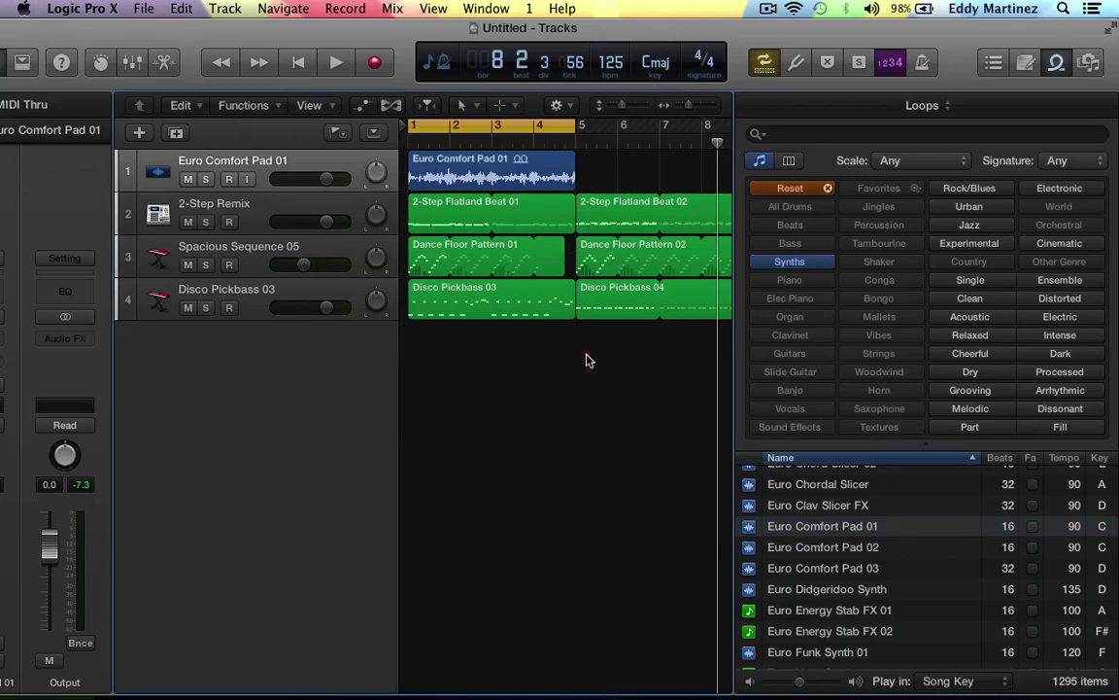
click(1056, 62)
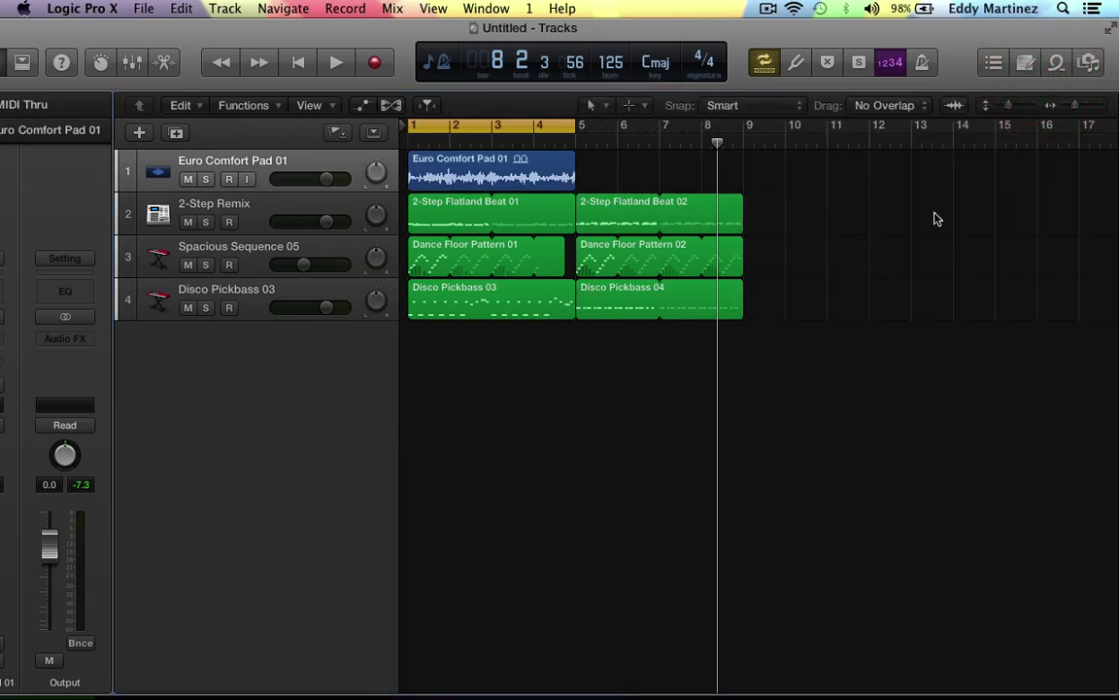
key(Return)
key(space)
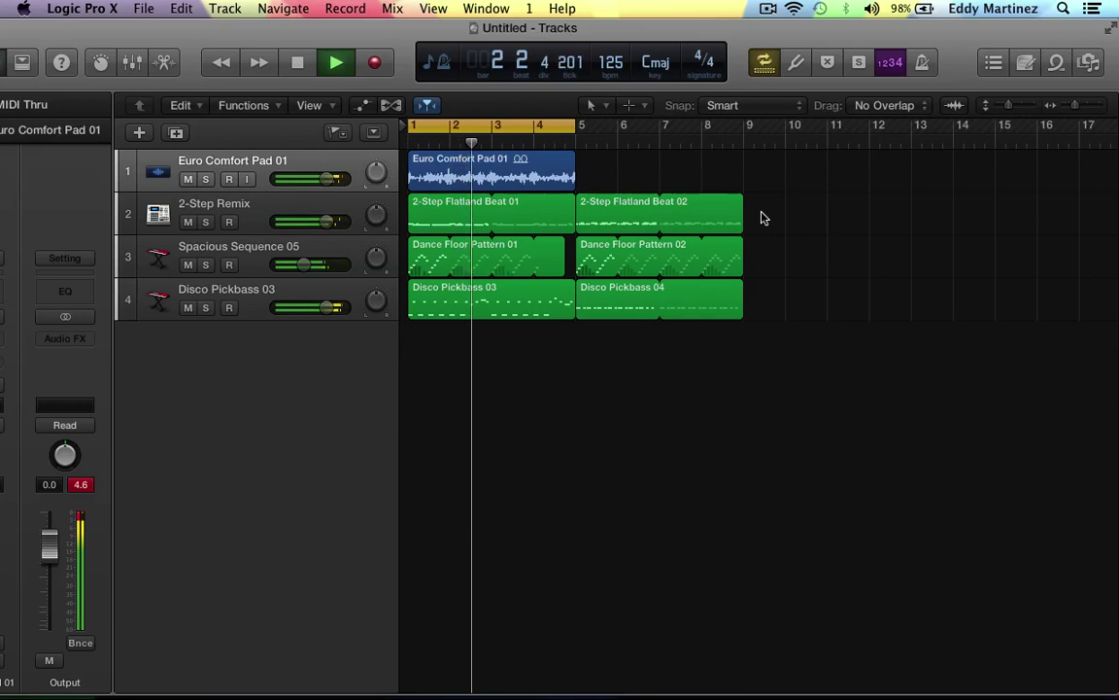
key(space)
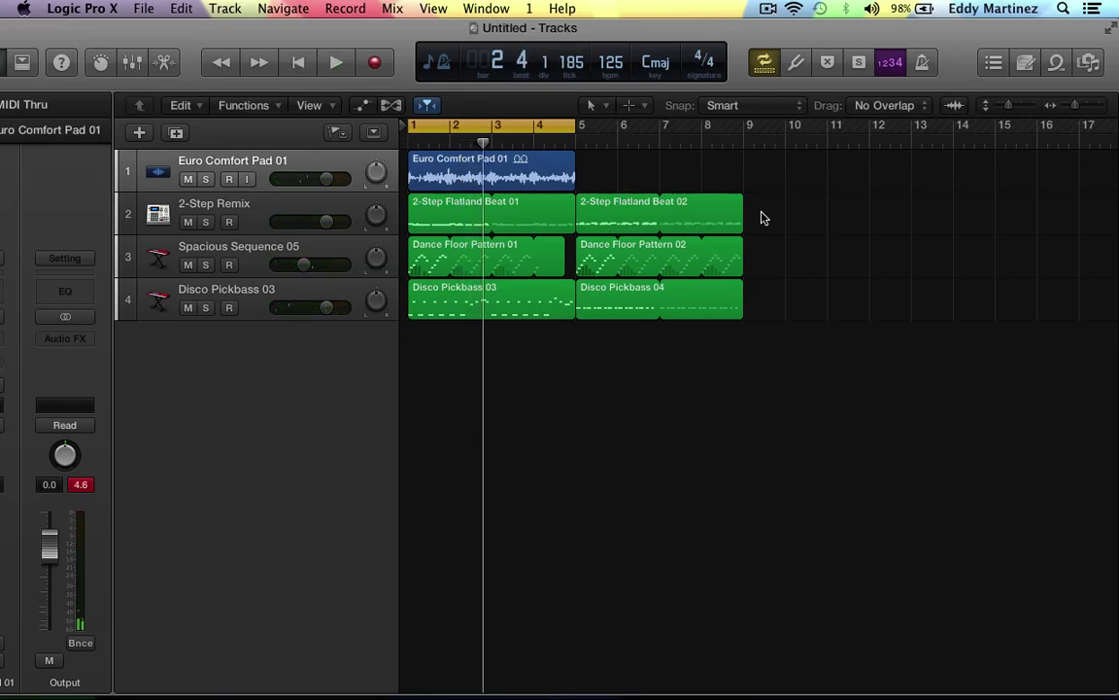